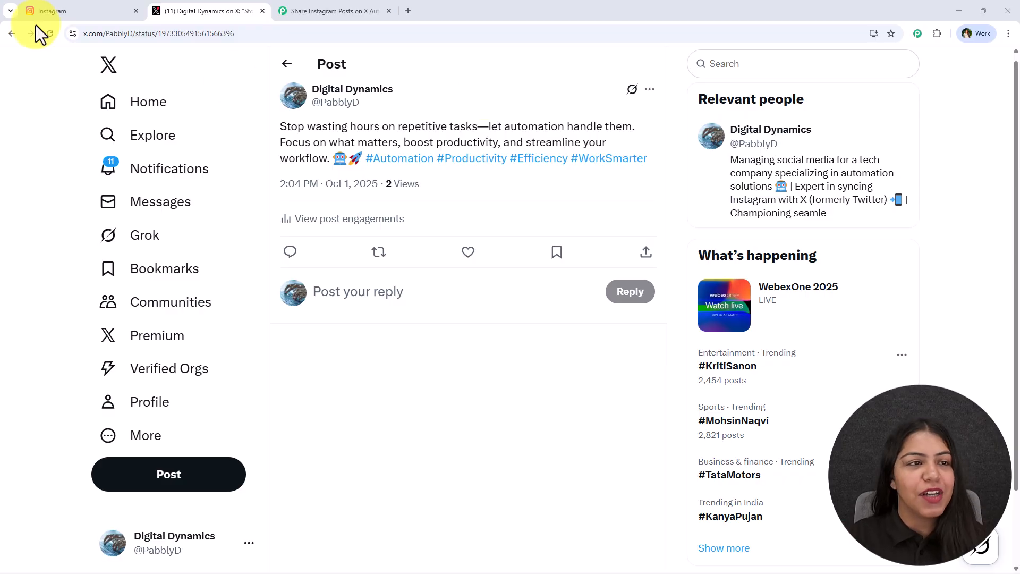
View the automation post on Instagram and switch to the Pabbly Connect workflow for sharing Instagram posts on X
{"action": "left_click", "coordinate": [94, 9]}
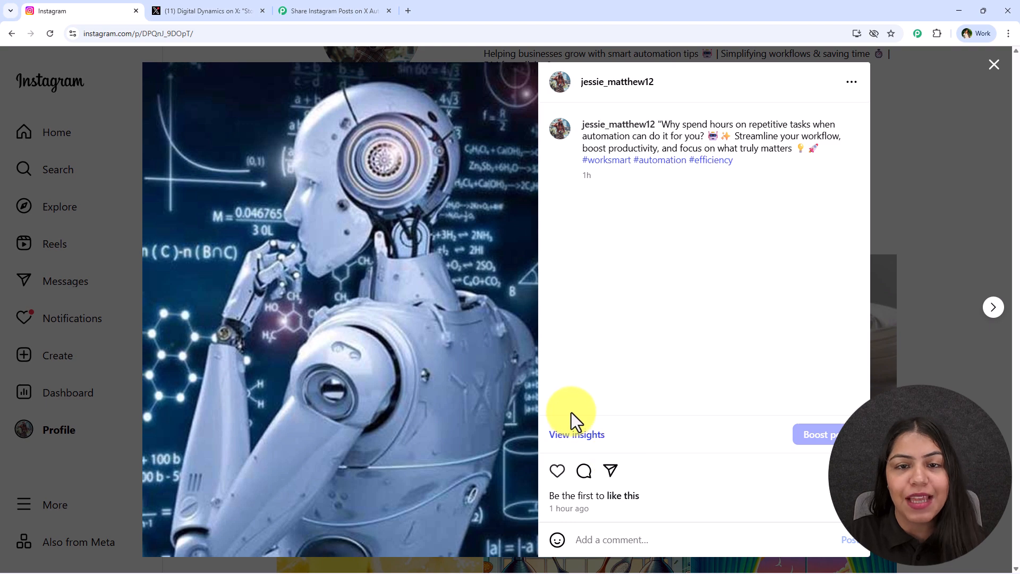
{"action": "left_click", "coordinate": [289, 9]}
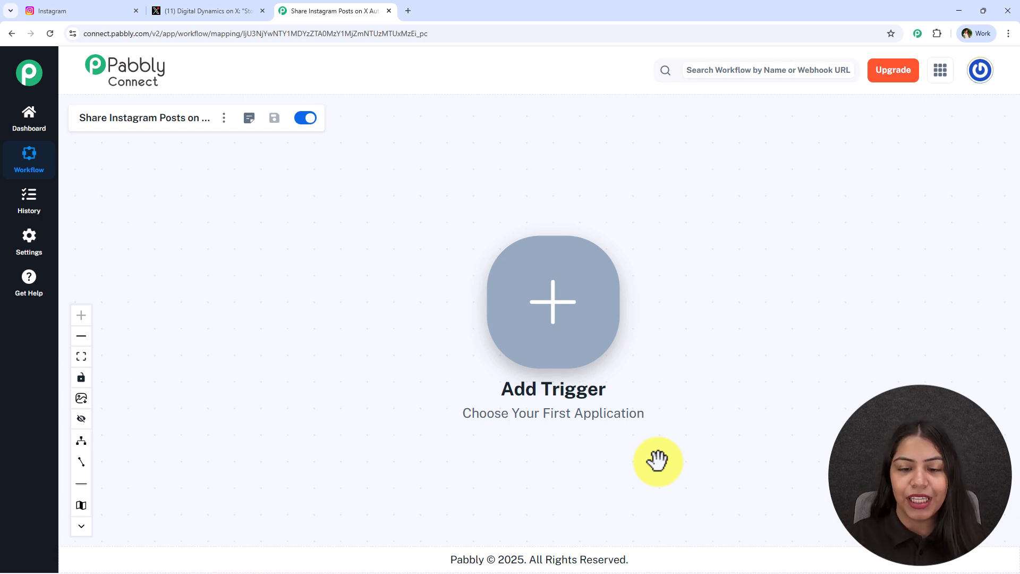
{"action": "left_click_drag", "start_coordinate": [770, 365], "coordinate": [527, 357]}
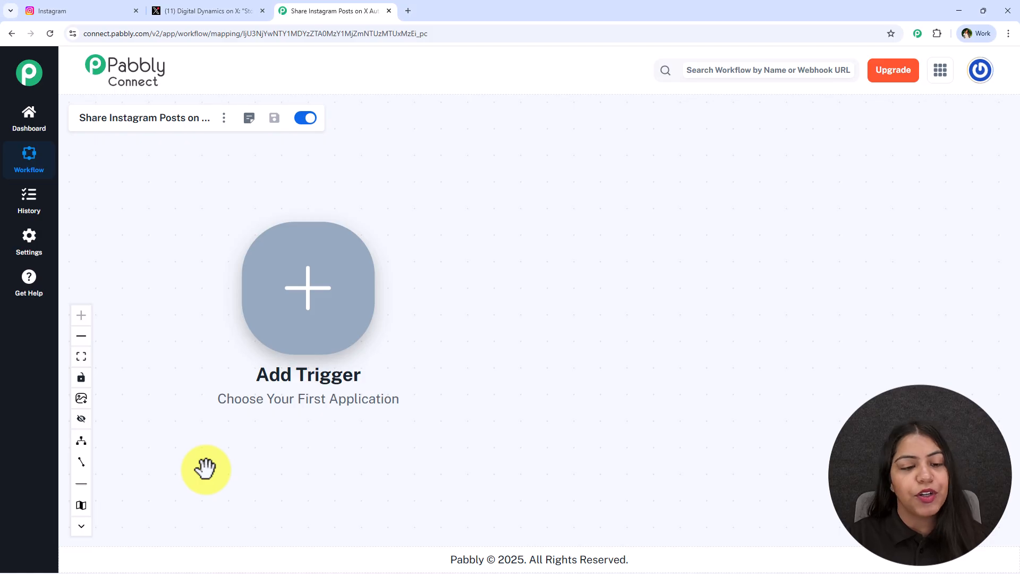
{"action": "right_click", "coordinate": [326, 233]}
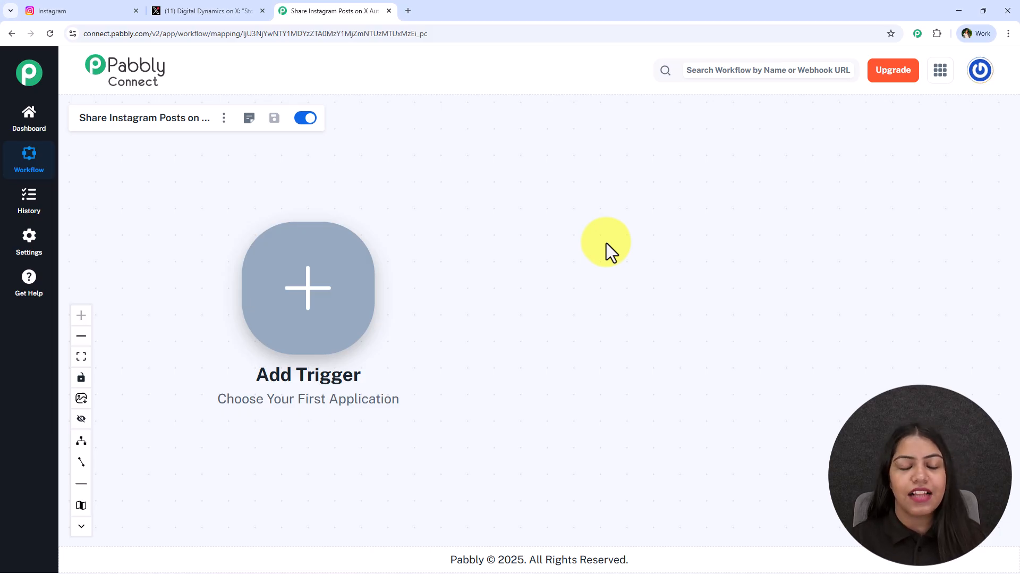
Open the empty trigger's setup and search the available apps for Instagram
{"action": "left_click", "coordinate": [367, 280]}
{"action": "type", "text": "Inst"}
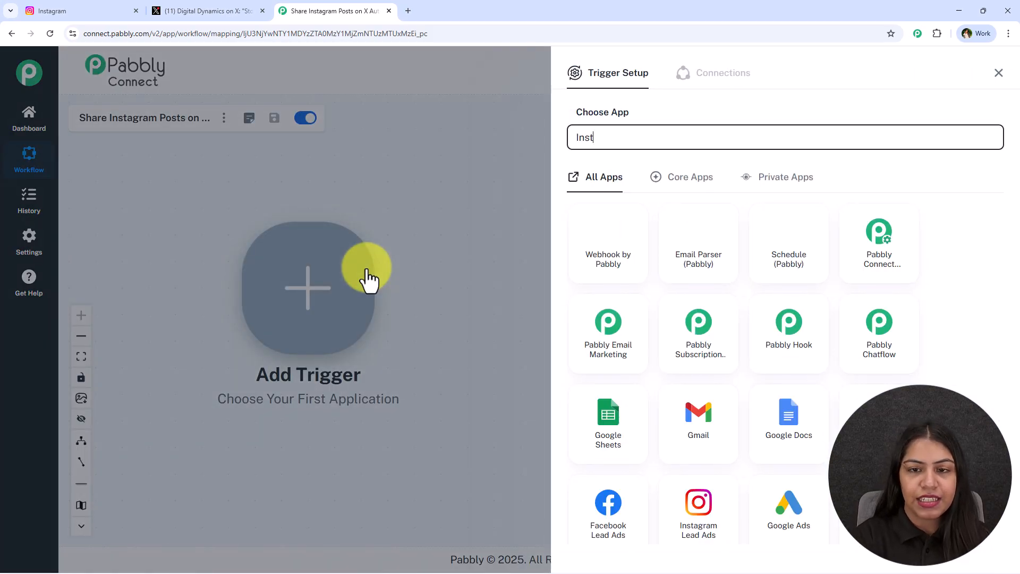
{"action": "type", "text": "agram"}
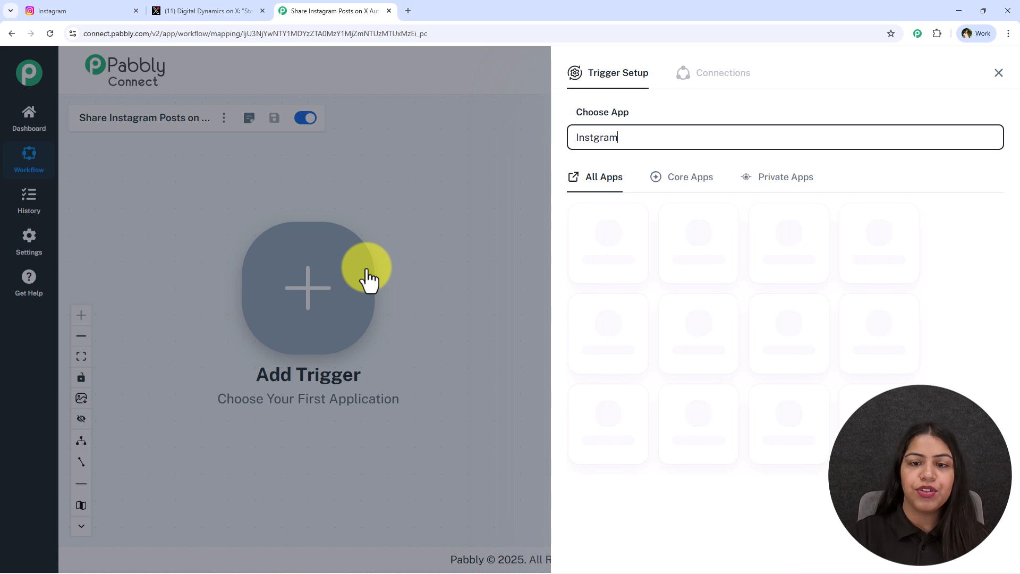
{"action": "left_click", "coordinate": [592, 137]}
{"action": "type", "text": "a"}
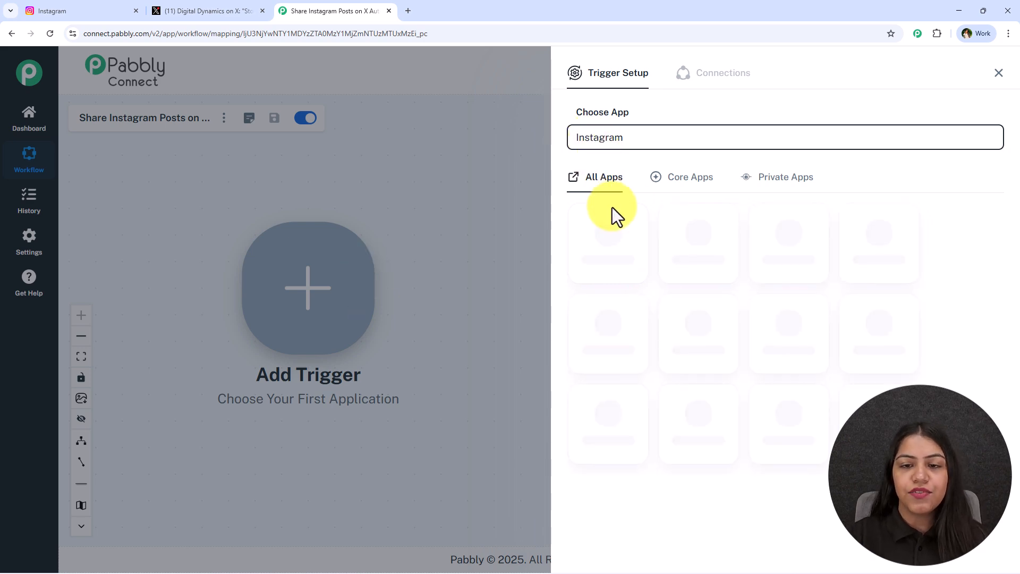
Choose Instagram for Business as the trigger app with the event New Media Posted in My Account
{"action": "left_click", "coordinate": [617, 278]}
{"action": "left_click", "coordinate": [617, 200]}
{"action": "left_click", "coordinate": [649, 300]}
{"action": "left_click", "coordinate": [585, 198]}
{"action": "left_click", "coordinate": [604, 237]}
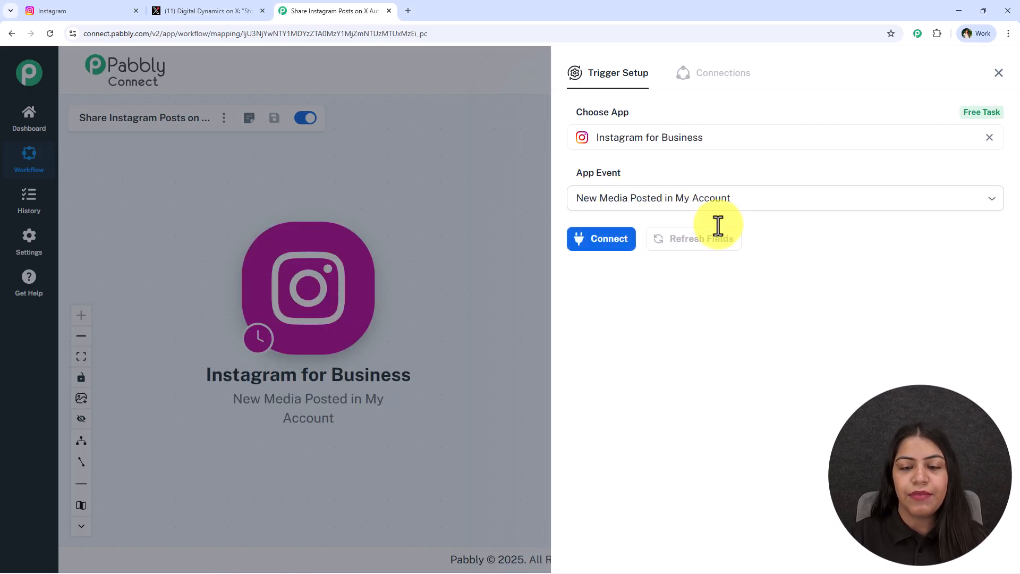
Add a new Instagram for Business connection named Instagram for Business #9 and authorize it through the logged-in Facebook account
{"action": "left_click", "coordinate": [604, 236]}
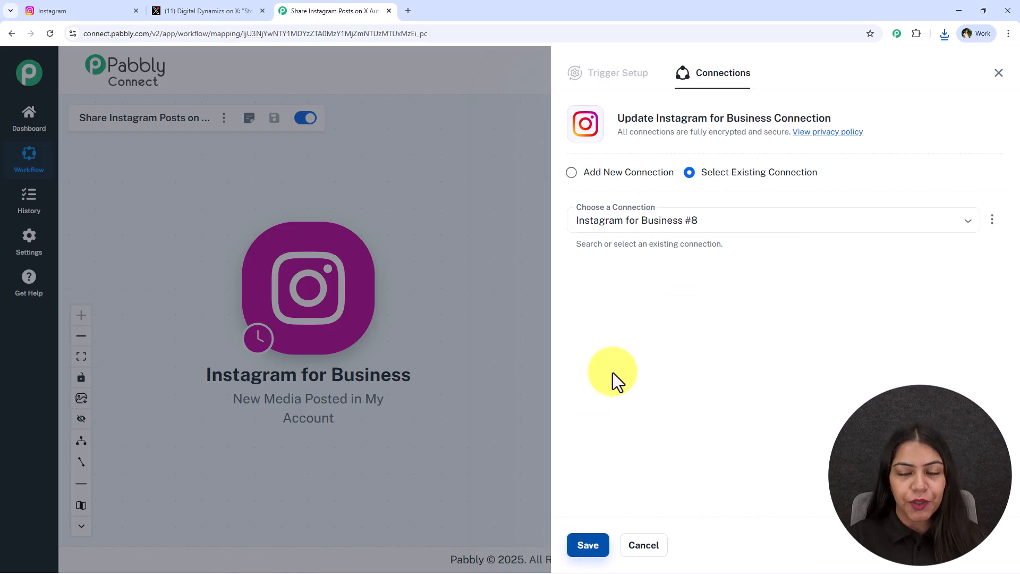
{"action": "left_click", "coordinate": [652, 176]}
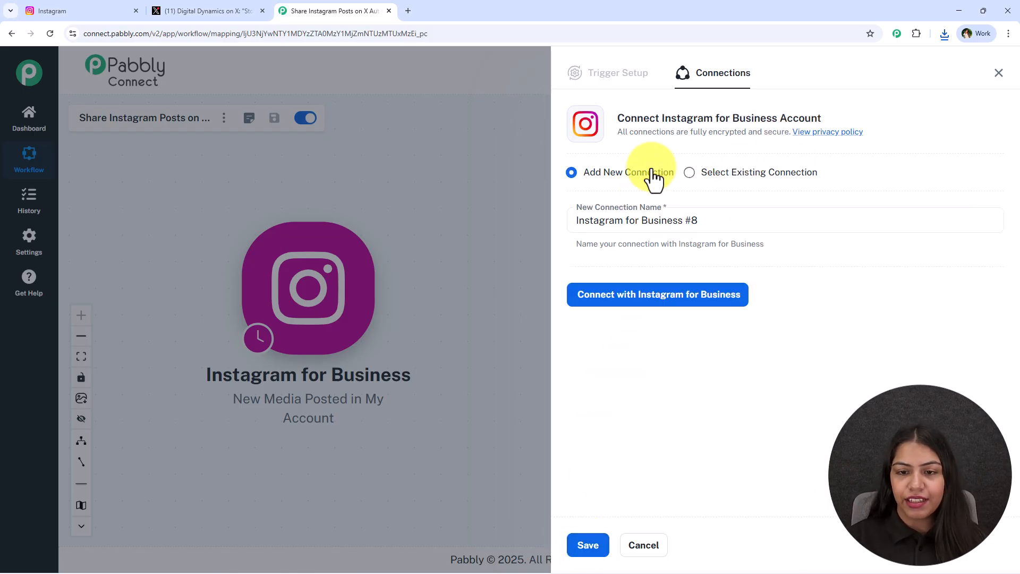
{"action": "left_click", "coordinate": [682, 308]}
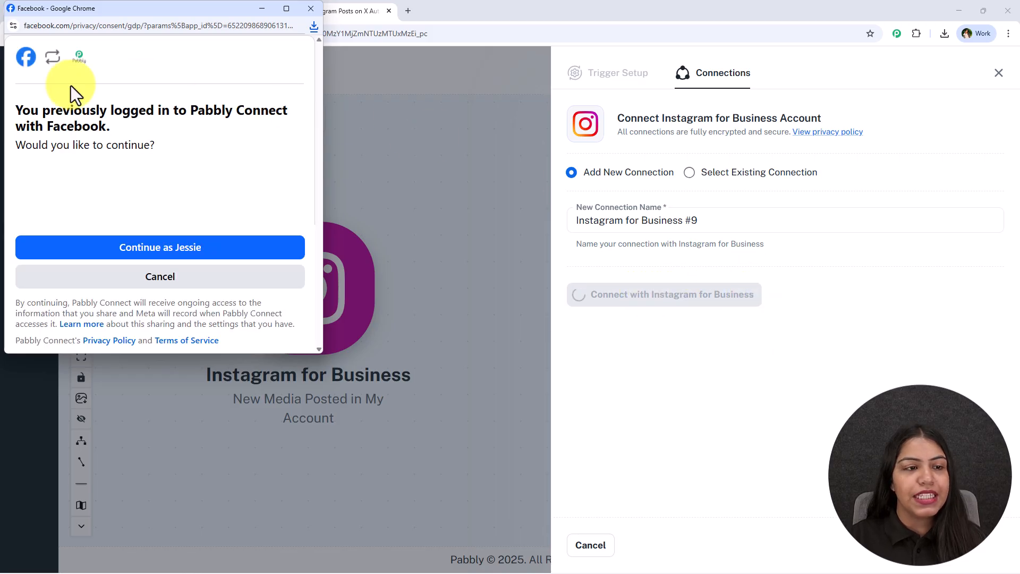
{"action": "left_click_drag", "start_coordinate": [218, 14], "coordinate": [295, 44]}
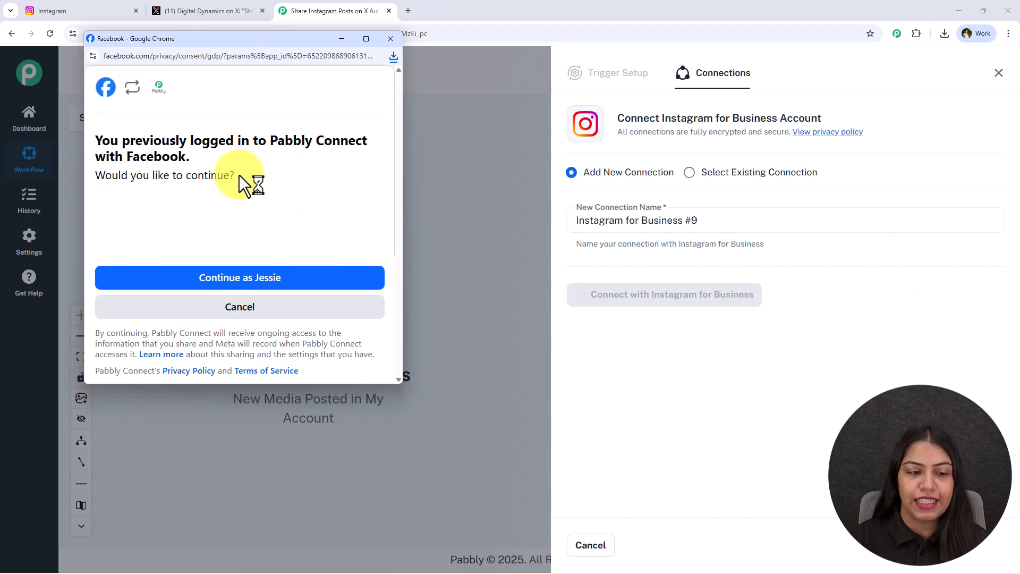
{"action": "left_click", "coordinate": [333, 286]}
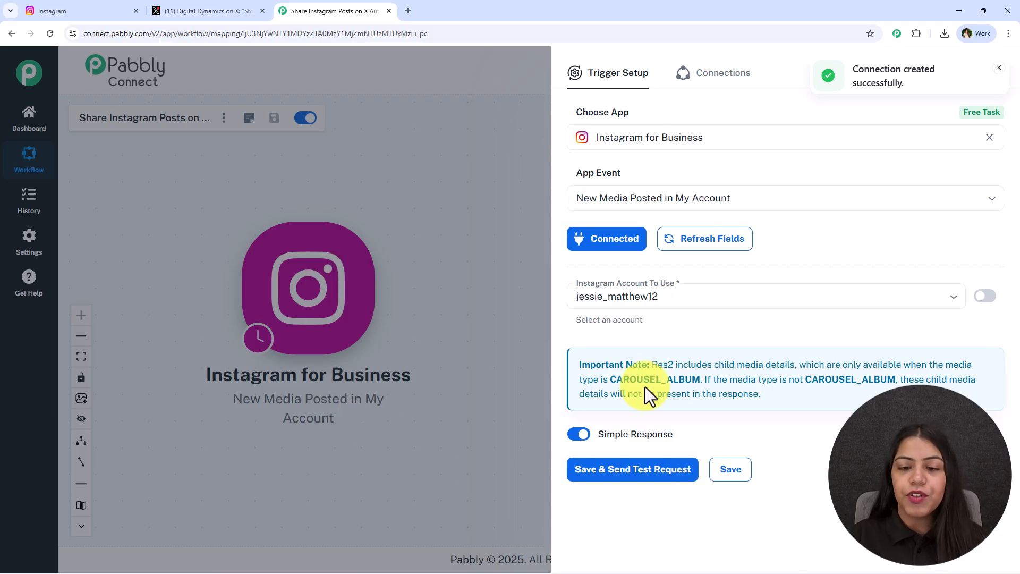
Keep the listed Instagram account as the account to use, save the trigger and close its setup
{"action": "left_click", "coordinate": [634, 296]}
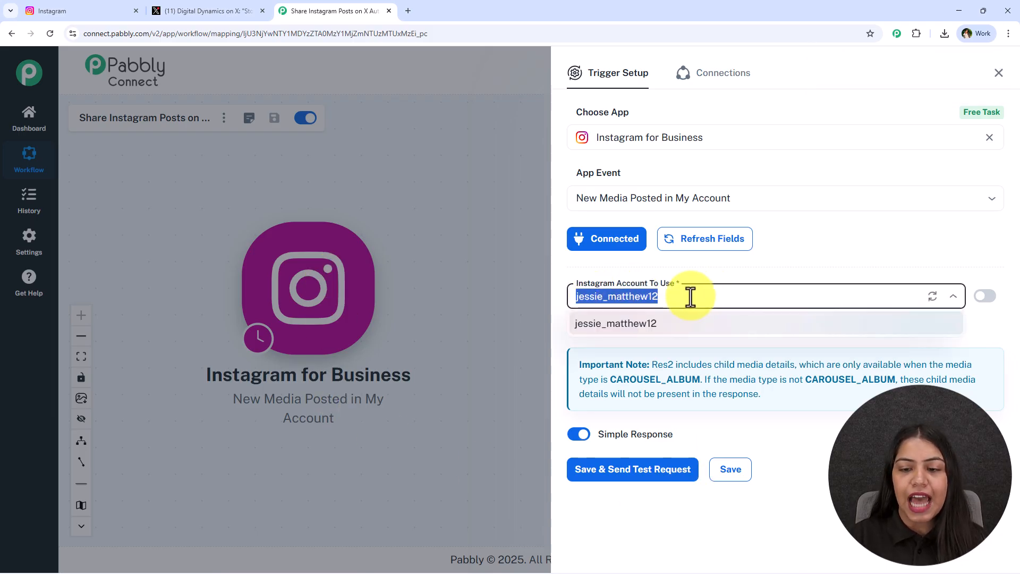
{"action": "left_click", "coordinate": [737, 270]}
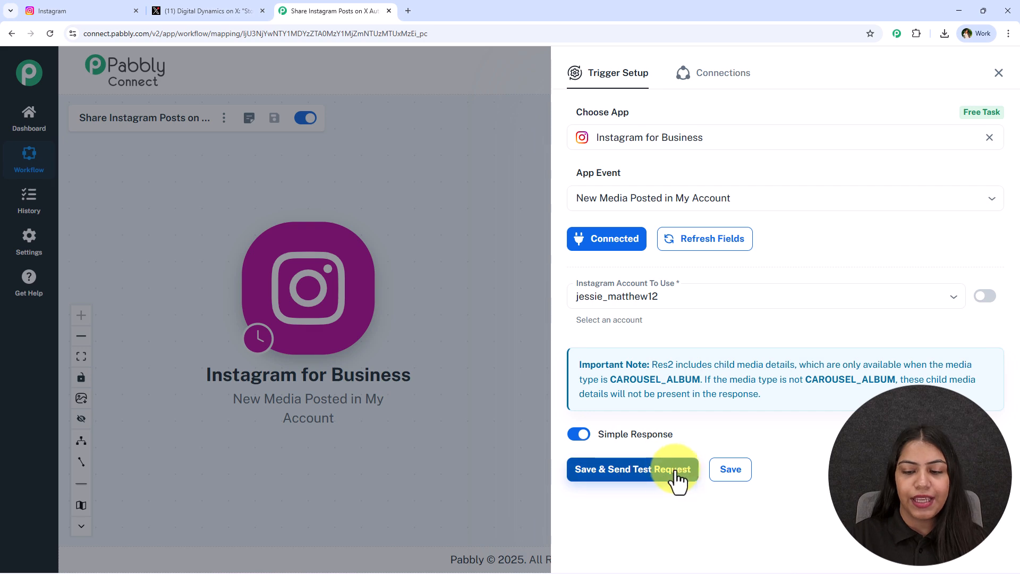
{"action": "left_click", "coordinate": [743, 479]}
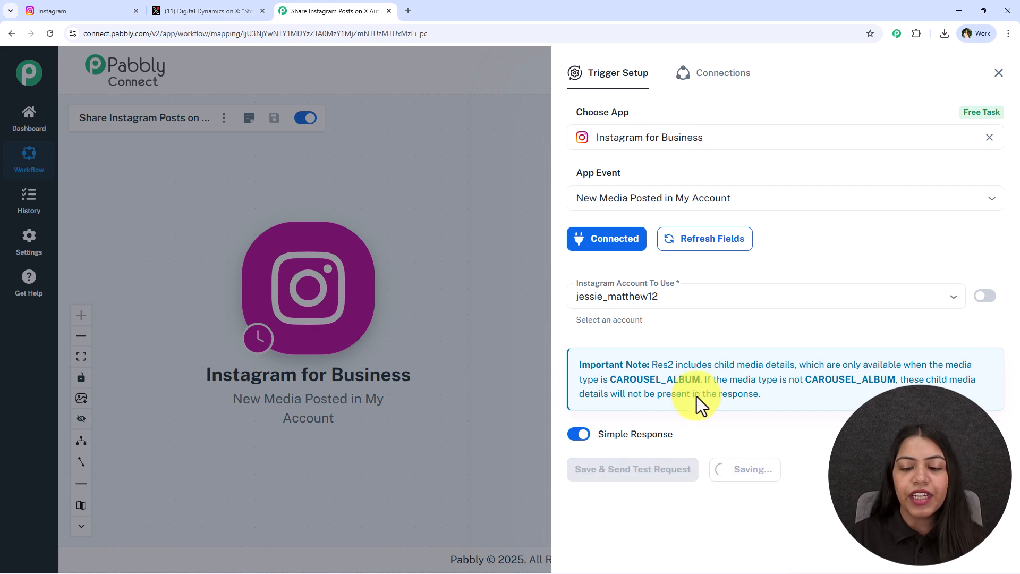
{"action": "left_click", "coordinate": [999, 73]}
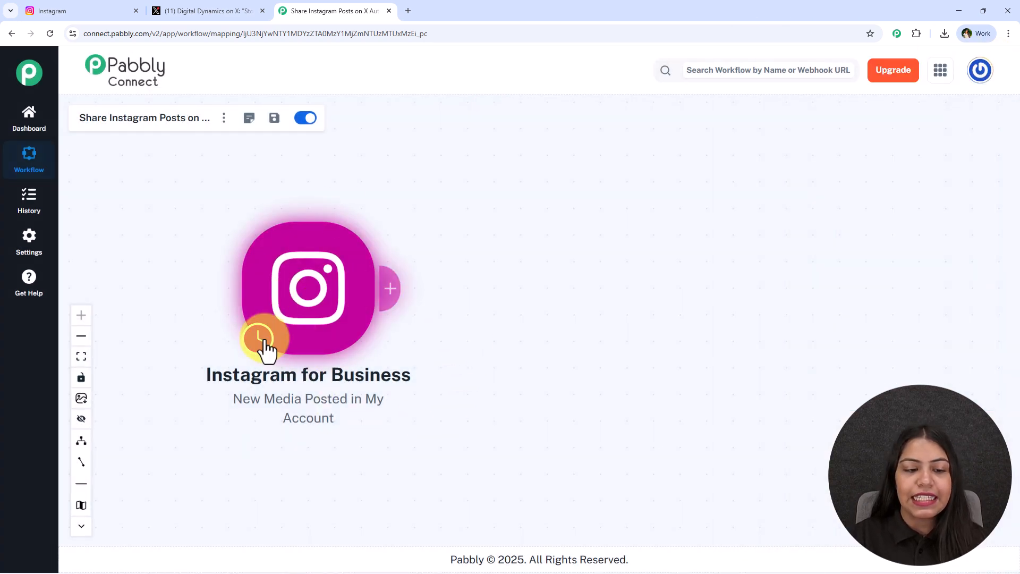
Review the check intervals available for the Instagram trigger and reopen its trigger setup
{"action": "mouse_move", "coordinate": [263, 344]}
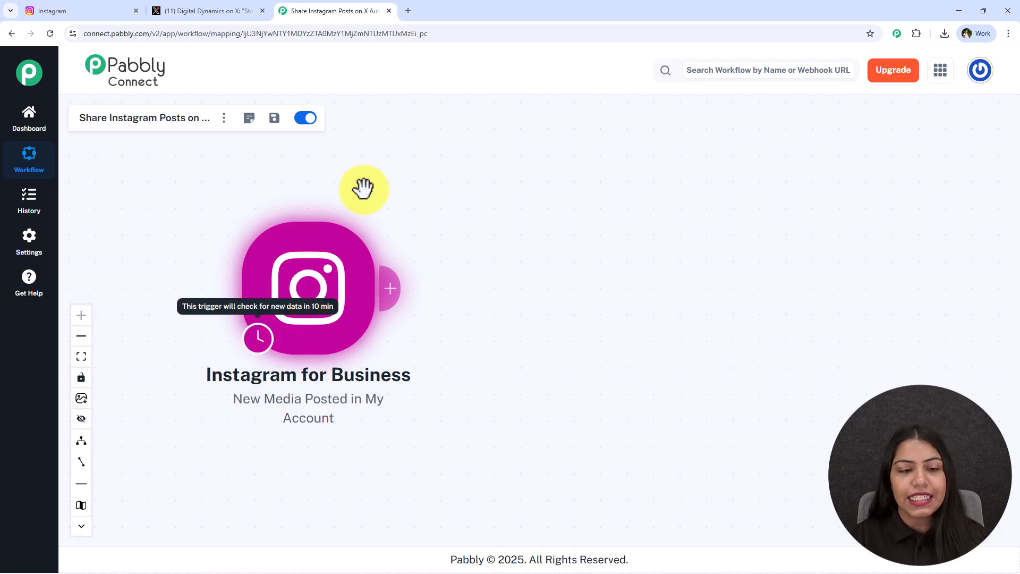
{"action": "right_click", "coordinate": [367, 250]}
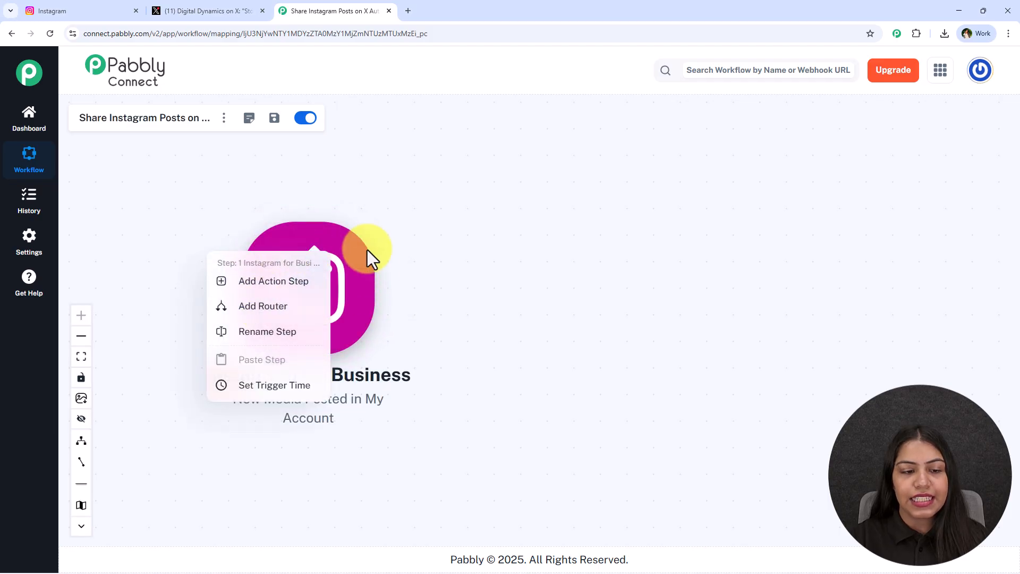
{"action": "left_click", "coordinate": [250, 386]}
{"action": "left_click", "coordinate": [396, 303]}
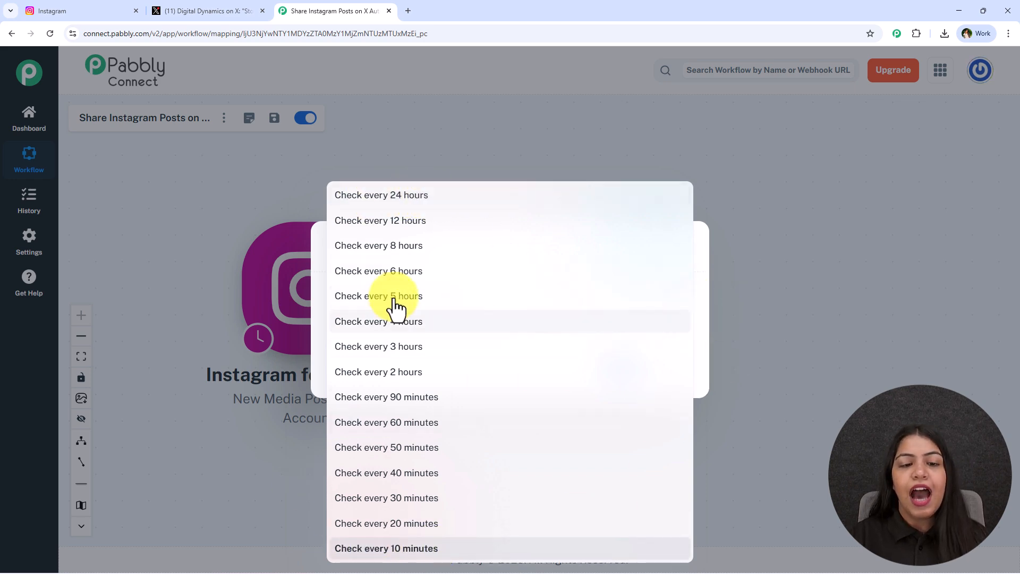
{"action": "left_click", "coordinate": [700, 324]}
{"action": "left_click", "coordinate": [681, 371]}
{"action": "left_click", "coordinate": [327, 268]}
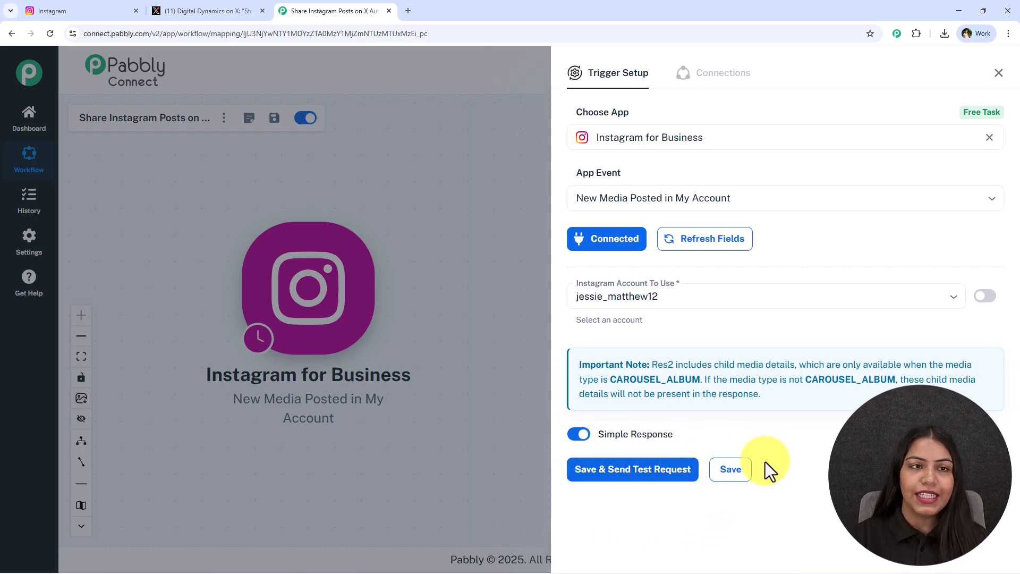
Switch to Instagram and start a new post with the Automation image from the Downloads folder
{"action": "left_click", "coordinate": [68, 7]}
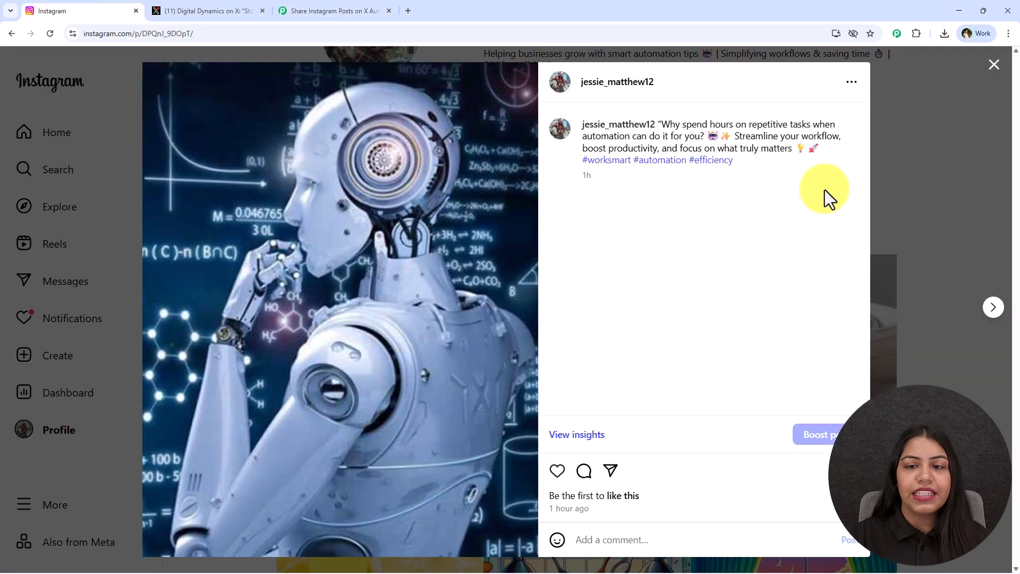
{"action": "left_click", "coordinate": [957, 75]}
{"action": "scroll", "coordinate": [581, 280], "scroll_direction": "up", "scroll_amount": 2}
{"action": "left_click", "coordinate": [31, 361]}
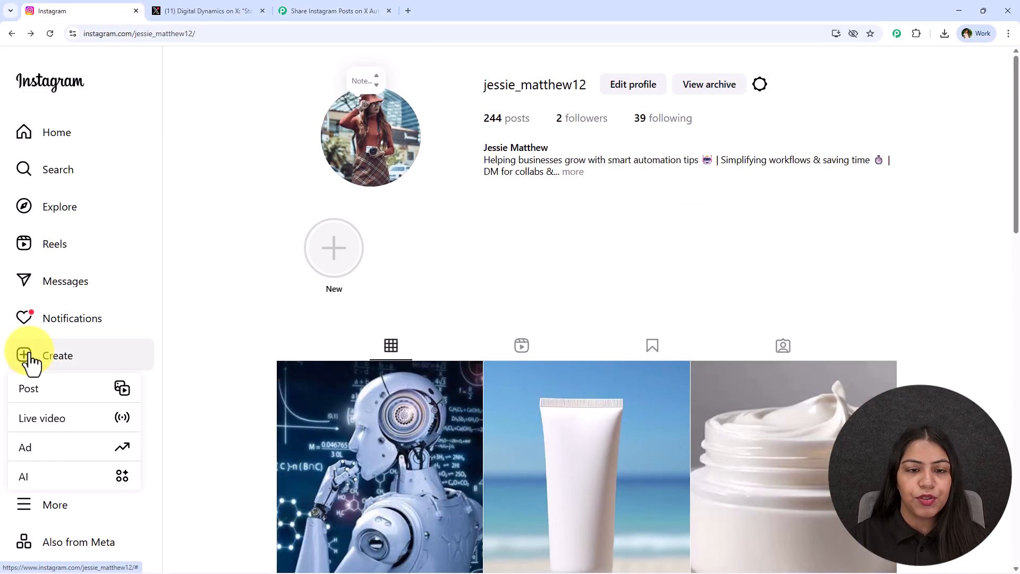
{"action": "left_click", "coordinate": [96, 395]}
{"action": "left_click", "coordinate": [516, 367]}
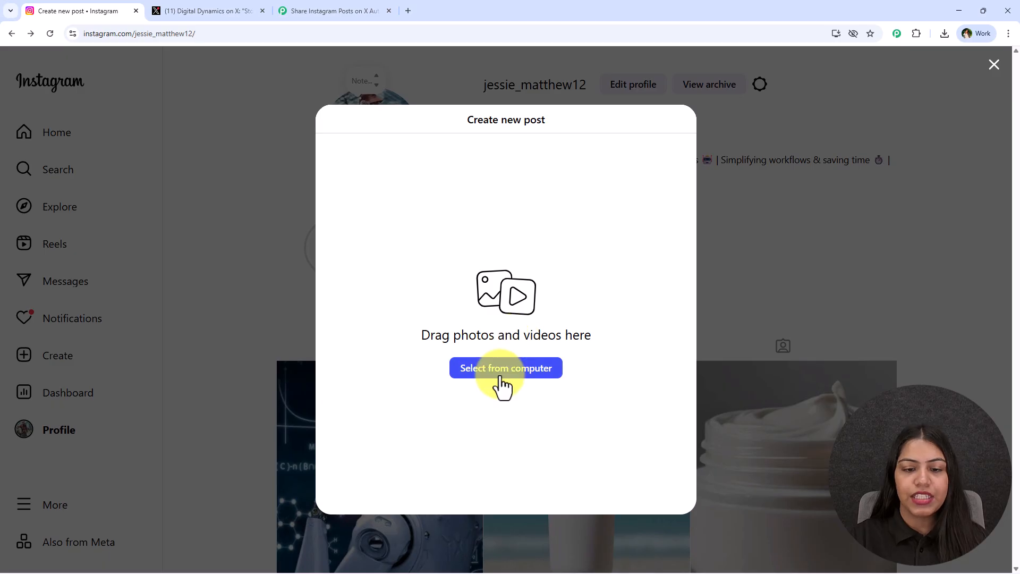
{"action": "left_click", "coordinate": [117, 109]}
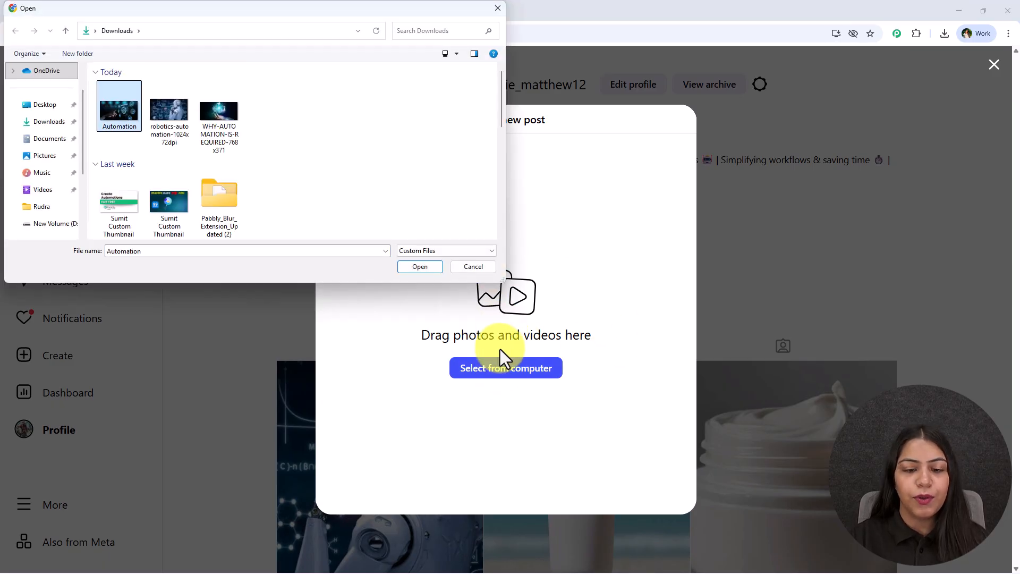
{"action": "double_click", "coordinate": [129, 107]}
Reposition the image in its crop frame and continue to the caption stage with the Original filter and no adjustments
{"action": "left_click_drag", "start_coordinate": [625, 359], "coordinate": [496, 321]}
{"action": "left_click", "coordinate": [677, 119]}
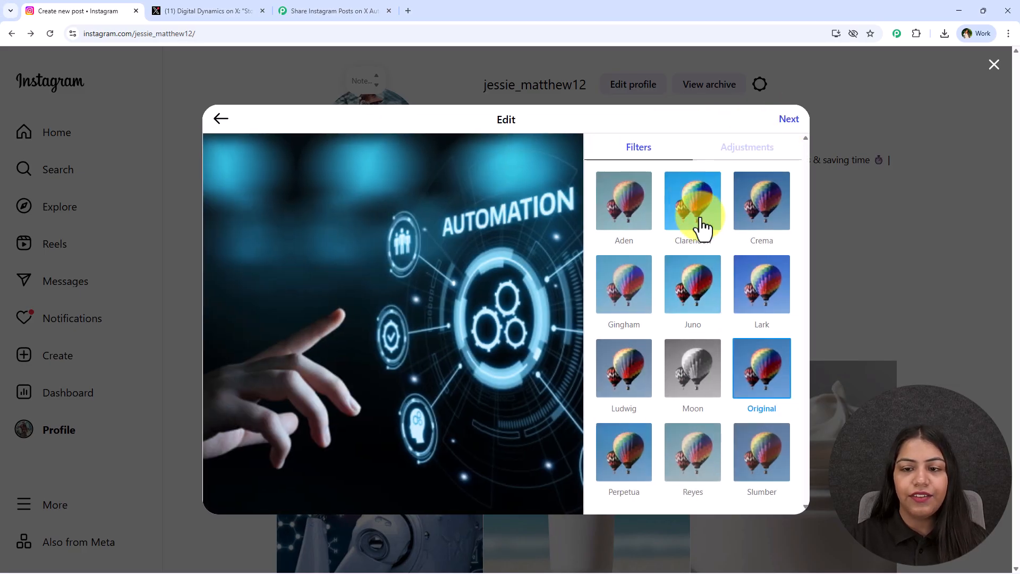
{"action": "left_click", "coordinate": [779, 148]}
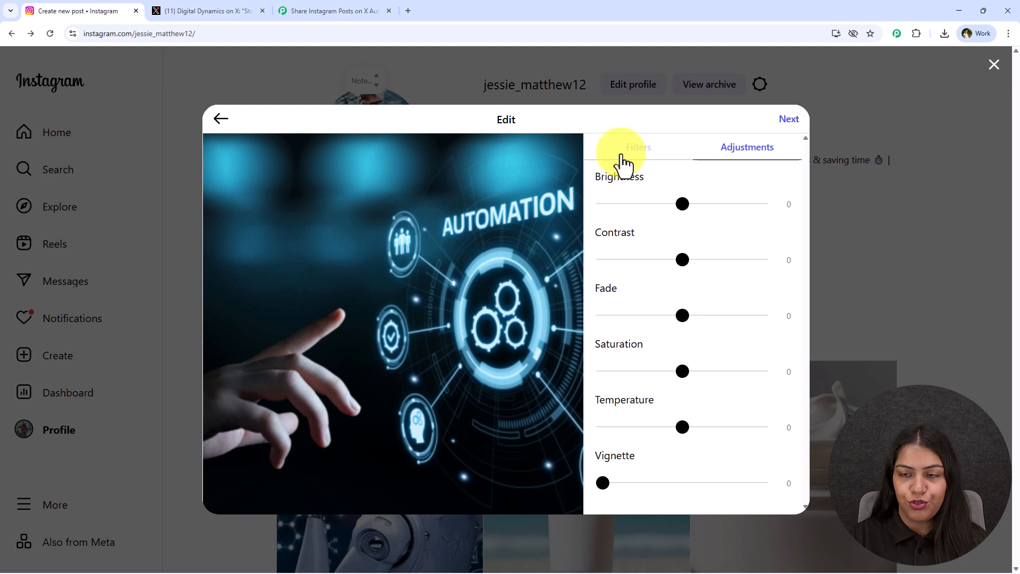
{"action": "left_click", "coordinate": [789, 120]}
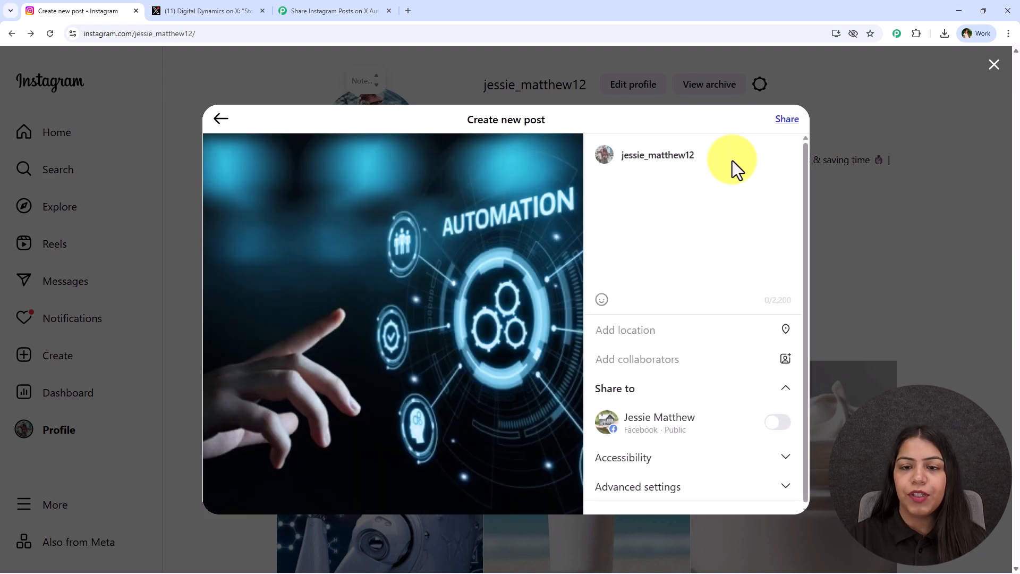
Paste the caption starting "Automate today, innovate tomorrow!" and apply the suggested hashtags #futureisnow, #automation and #smartwork
{"action": "type", "text": "🤖✨ Automate today, innovate tomorrow! Streamline tasks, save time ⏱️, and let technology do the heavy lifting 💻⚙️. #Automation #SmartWork #FutureIsNow 🚀"}
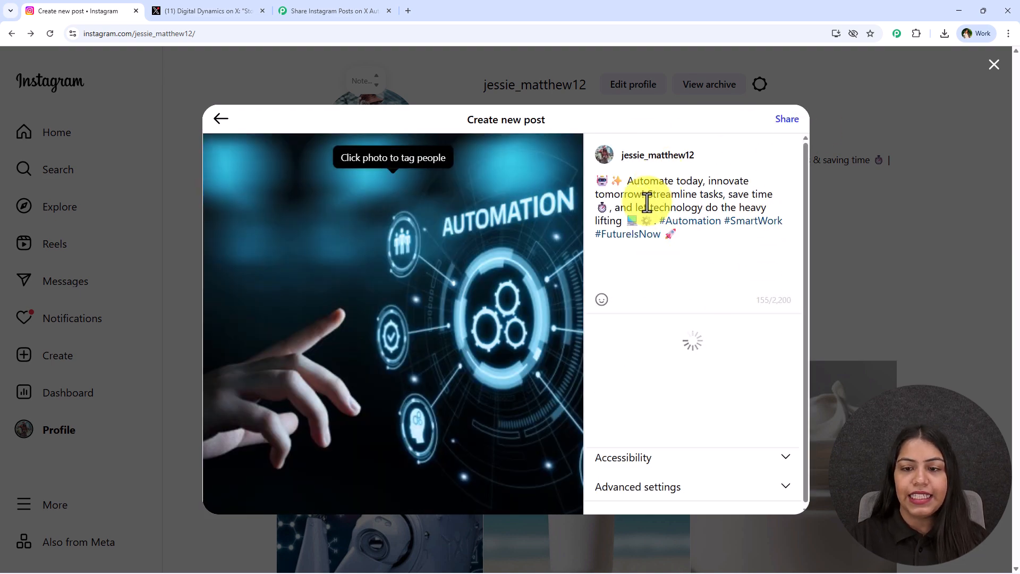
{"action": "left_click", "coordinate": [660, 334]}
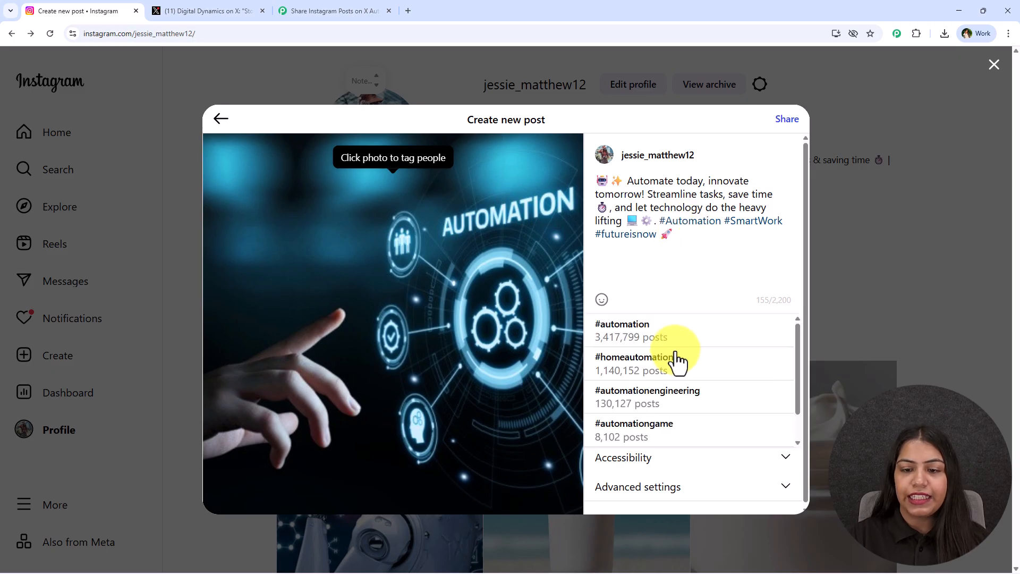
{"action": "left_click", "coordinate": [684, 326]}
{"action": "left_click", "coordinate": [756, 223]}
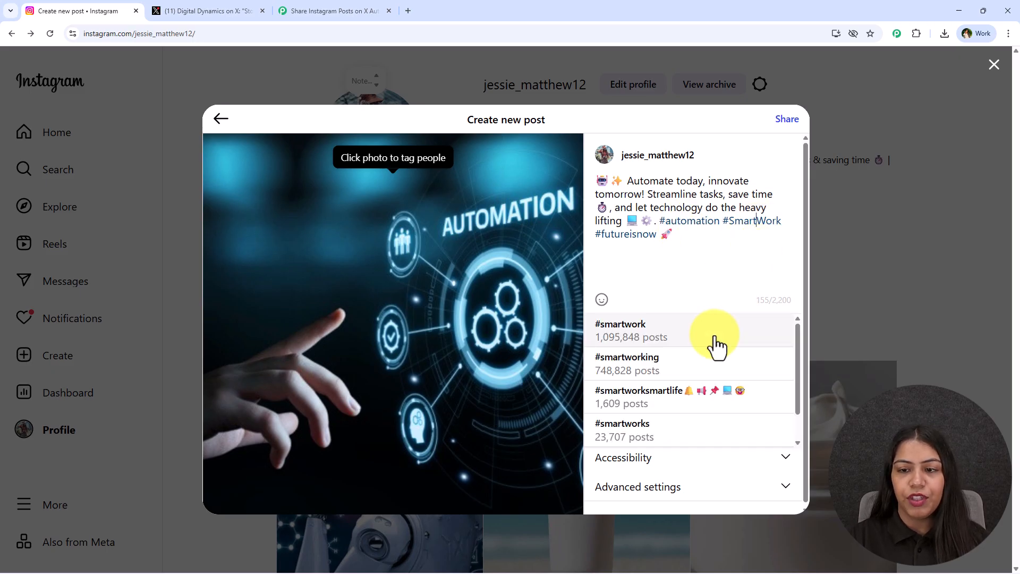
{"action": "left_click", "coordinate": [714, 338]}
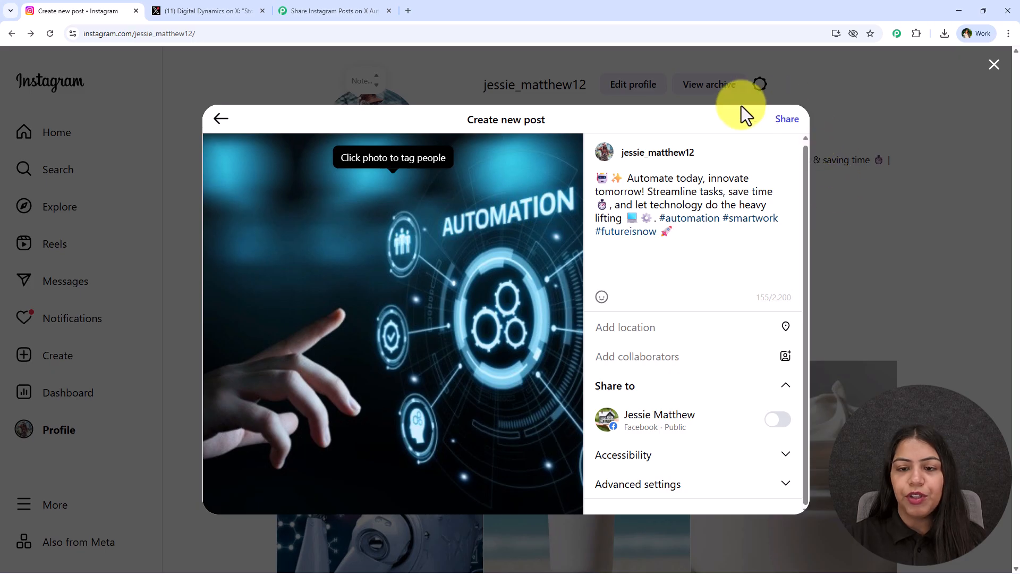
Share the new Instagram post and reload the profile to view it in the post grid
{"action": "left_click", "coordinate": [790, 130]}
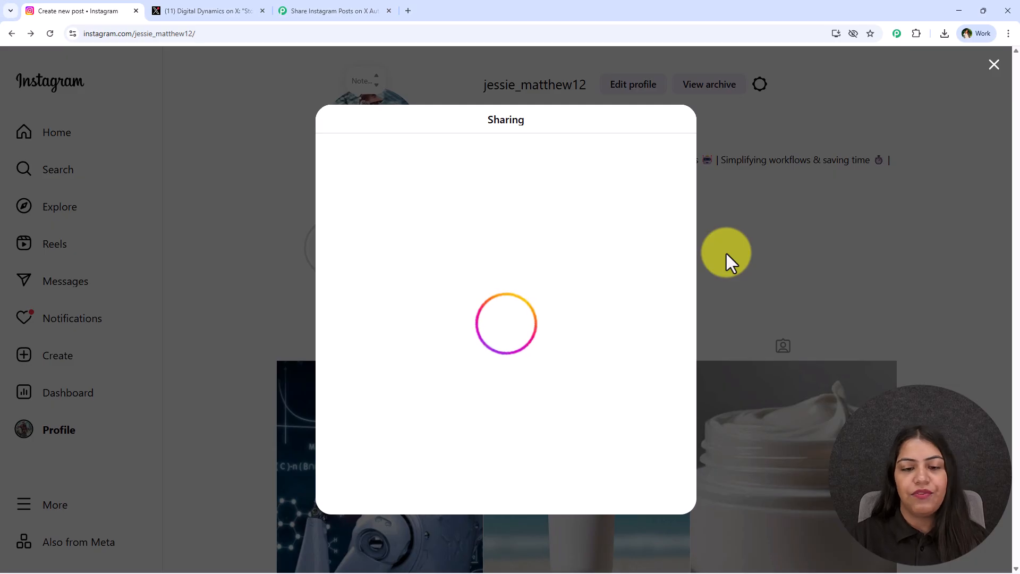
{"action": "left_click_drag", "start_coordinate": [427, 357], "coordinate": [579, 355]}
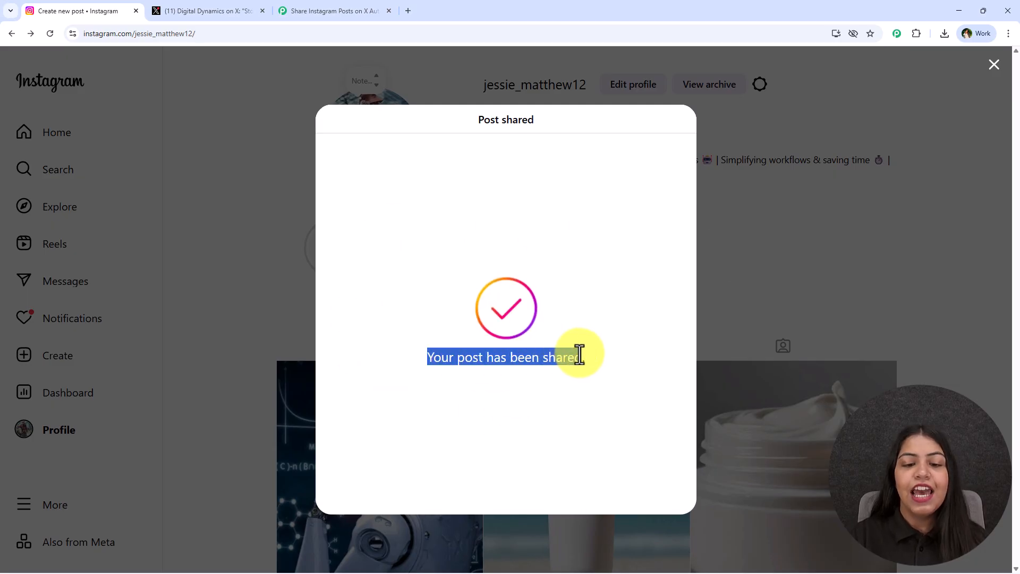
{"action": "left_click", "coordinate": [994, 64]}
{"action": "left_click", "coordinate": [50, 33]}
{"action": "left_click", "coordinate": [50, 34]}
{"action": "scroll", "coordinate": [417, 292], "scroll_direction": "down", "scroll_amount": 4}
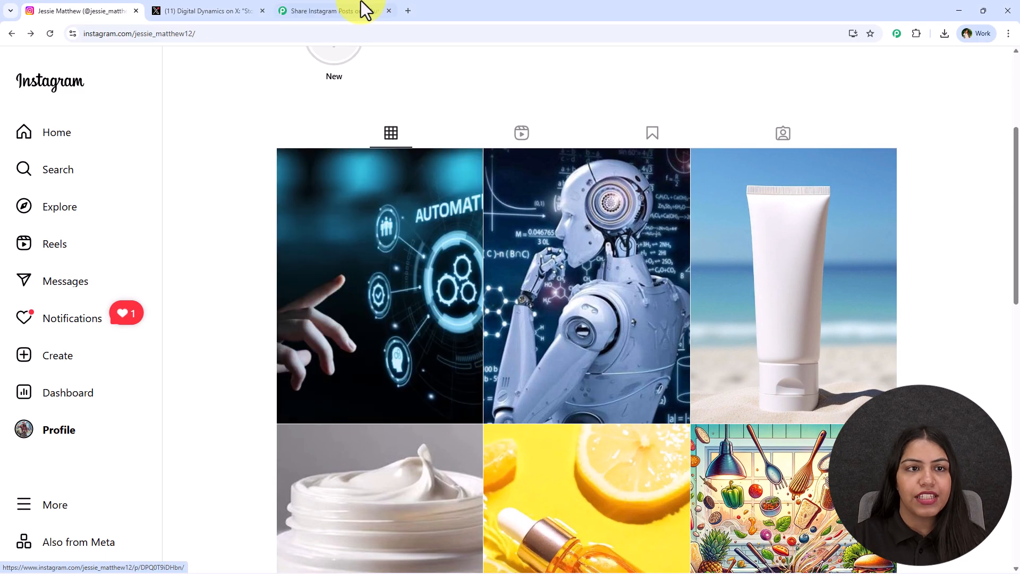
Switch to Pabbly Connect, turn Simple Response off for the Instagram trigger and save it with a test request
{"action": "left_click", "coordinate": [291, 9]}
{"action": "left_click", "coordinate": [579, 434]}
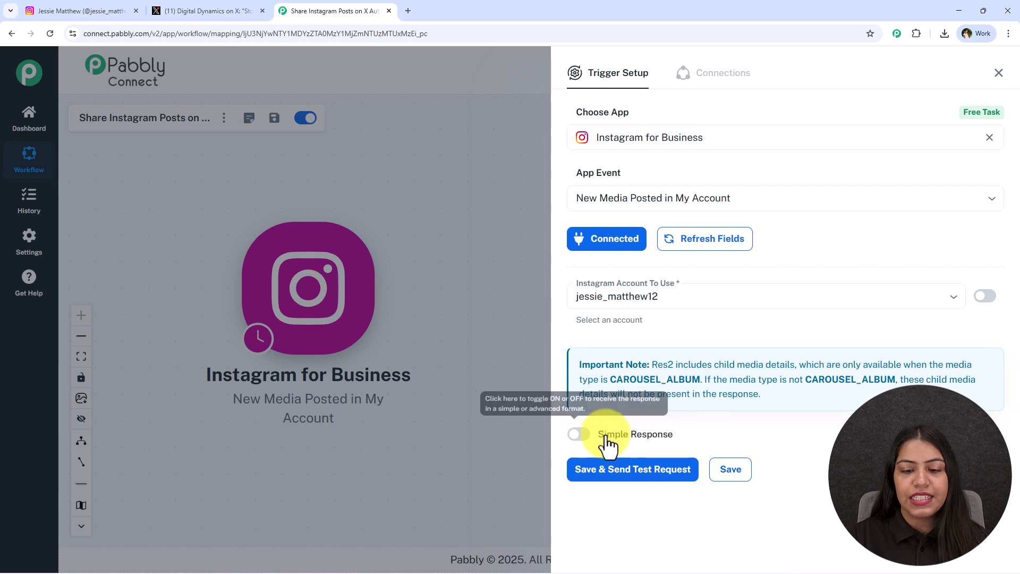
{"action": "left_click", "coordinate": [577, 439]}
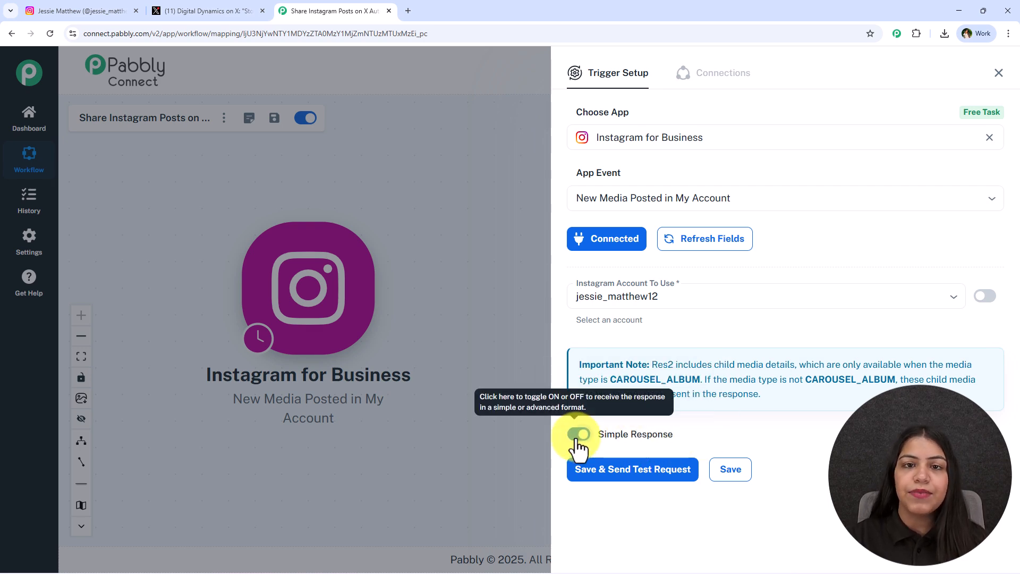
{"action": "left_click", "coordinate": [577, 441]}
{"action": "left_click", "coordinate": [583, 475]}
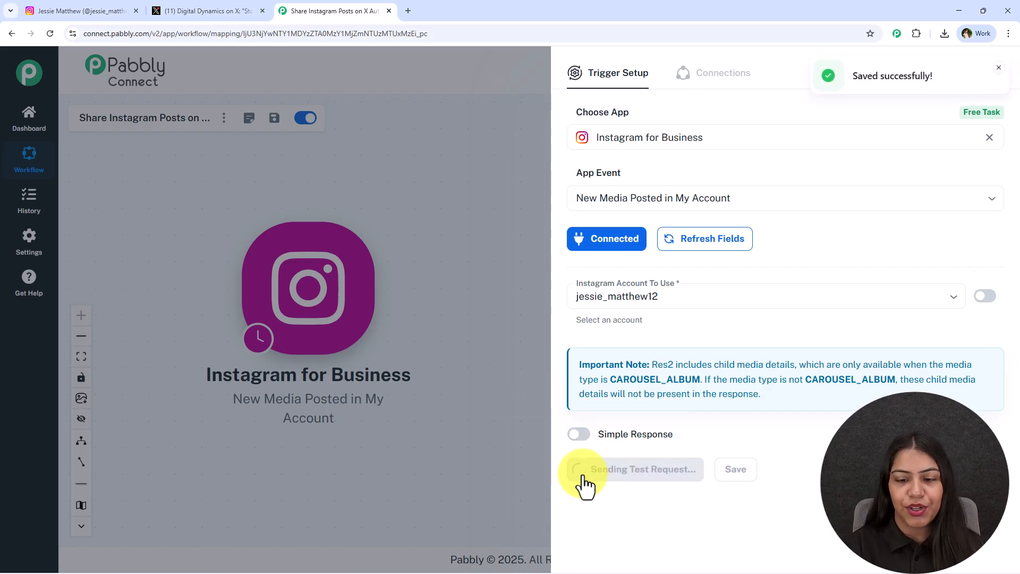
Examine the trigger's received response, including its IDs, username, media type, product type, media URL and full caption
{"action": "scroll", "coordinate": [777, 229], "scroll_direction": "down", "scroll_amount": 6}
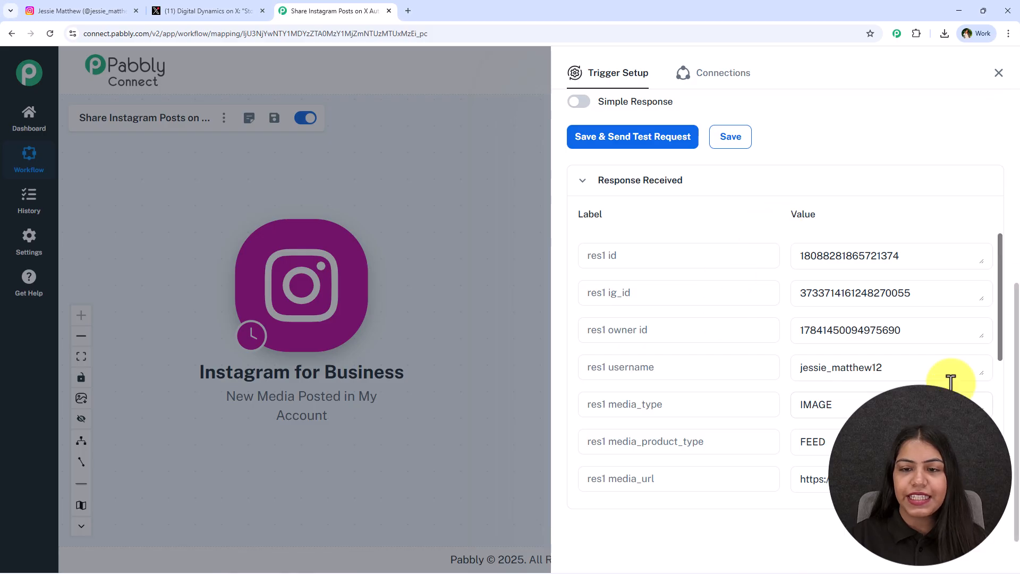
{"action": "double_click", "coordinate": [924, 258]}
{"action": "double_click", "coordinate": [957, 295]}
{"action": "double_click", "coordinate": [951, 330]}
{"action": "double_click", "coordinate": [907, 369]}
{"action": "left_click_drag", "start_coordinate": [898, 406], "coordinate": [760, 417]}
{"action": "left_click_drag", "start_coordinate": [877, 446], "coordinate": [745, 450]}
{"action": "left_click_drag", "start_coordinate": [942, 249], "coordinate": [733, 257]}
{"action": "left_click_drag", "start_coordinate": [912, 293], "coordinate": [740, 301]}
{"action": "scroll", "coordinate": [934, 314], "scroll_direction": "down", "scroll_amount": 1}
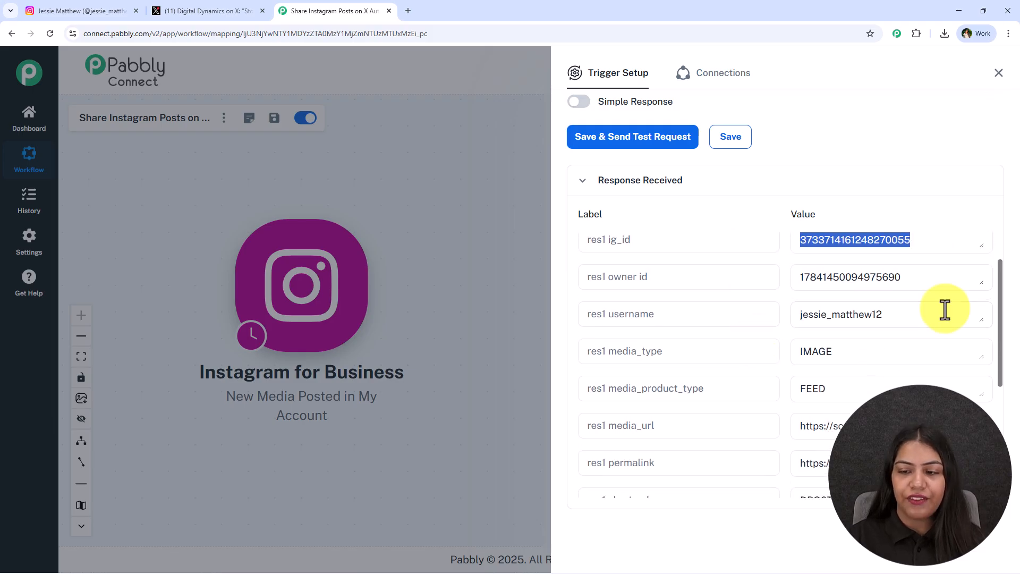
{"action": "double_click", "coordinate": [941, 314]}
{"action": "scroll", "coordinate": [879, 324], "scroll_direction": "down", "scroll_amount": 1}
{"action": "left_click_drag", "start_coordinate": [879, 300], "coordinate": [784, 308]}
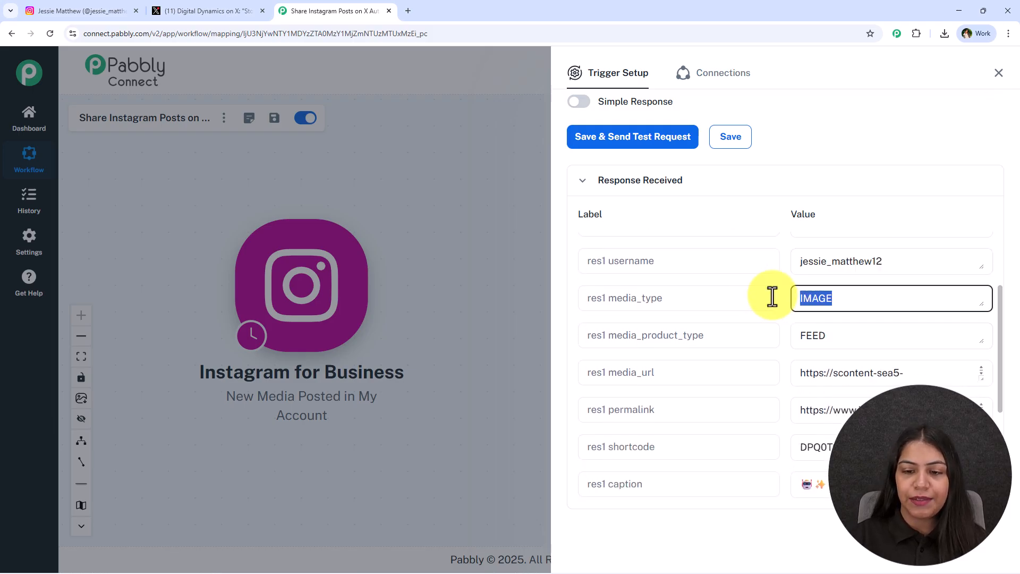
{"action": "scroll", "coordinate": [853, 331], "scroll_direction": "down", "scroll_amount": 3}
{"action": "left_click_drag", "start_coordinate": [984, 271], "coordinate": [957, 273]}
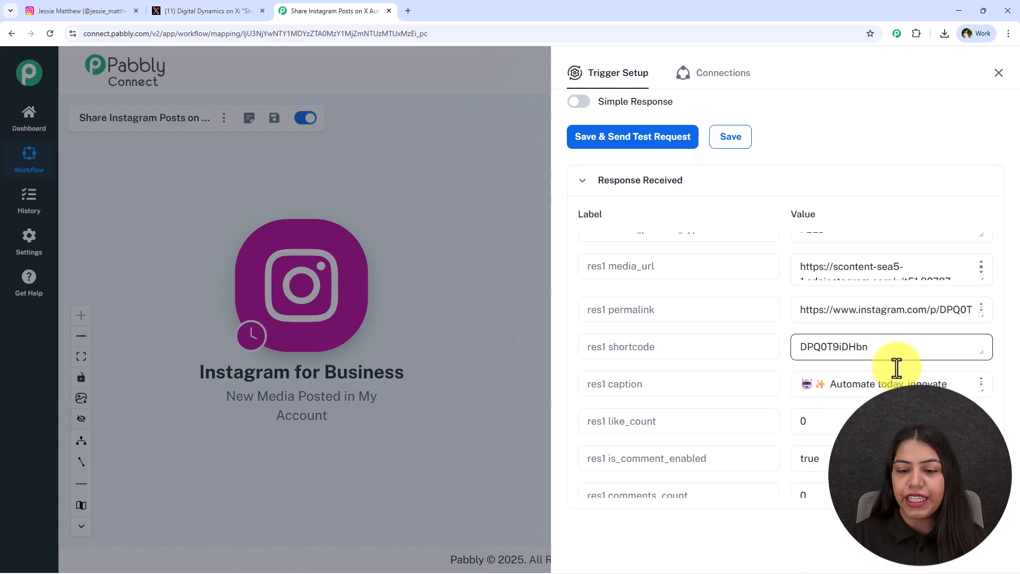
{"action": "left_click_drag", "start_coordinate": [983, 389], "coordinate": [982, 458]}
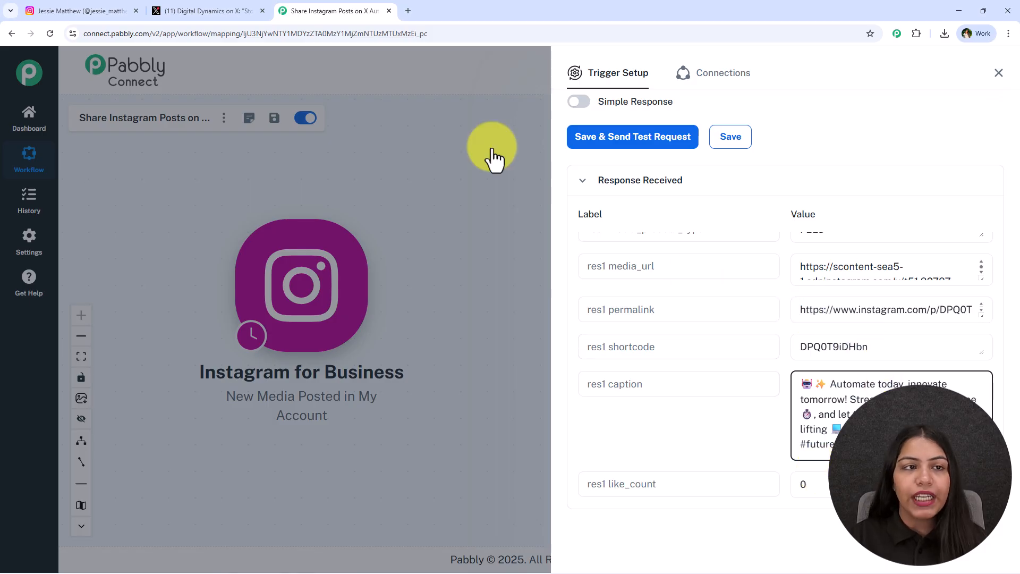
Look at the existing post on X and close the Instagram trigger's setup in Pabbly Connect
{"action": "left_click", "coordinate": [196, 12]}
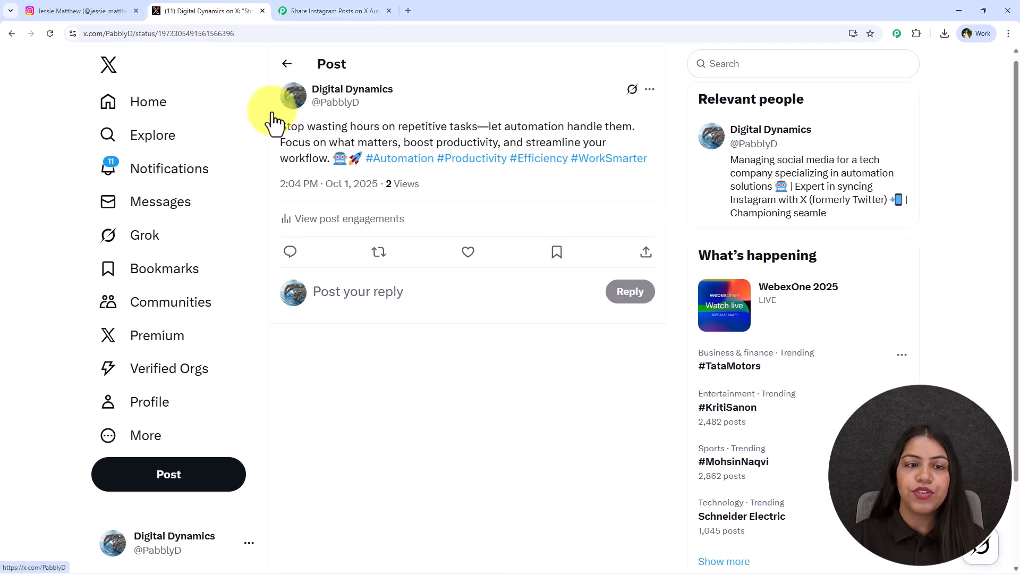
{"action": "left_click", "coordinate": [352, 12]}
{"action": "left_click", "coordinate": [996, 82]}
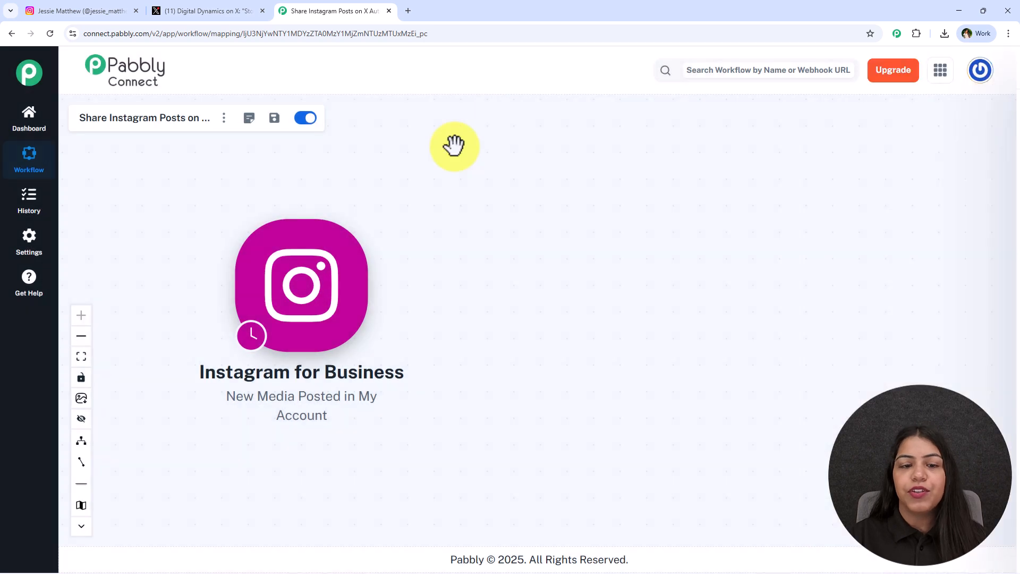
{"action": "left_click", "coordinate": [187, 10]}
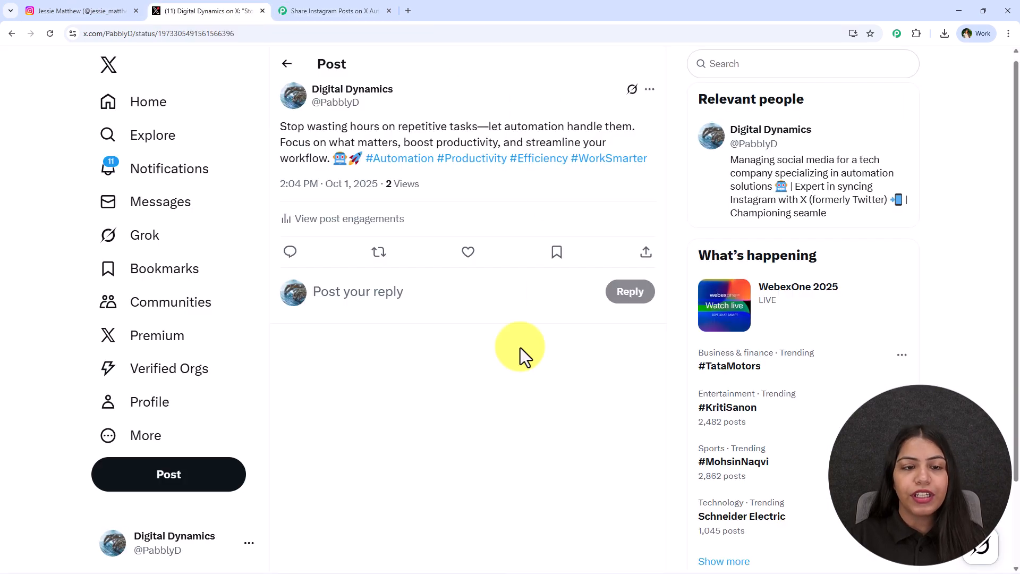
{"action": "left_click", "coordinate": [343, 10]}
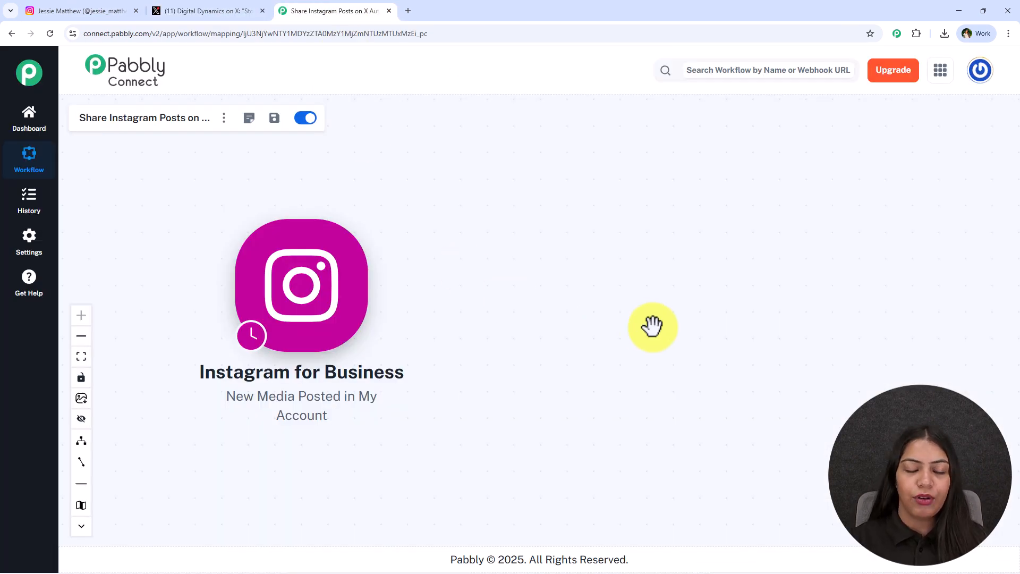
Add an action after the Instagram trigger using OpenAI (ChatGPT, DALL-E, Whisper) with the ChatGPT app event
{"action": "mouse_move", "coordinate": [298, 299]}
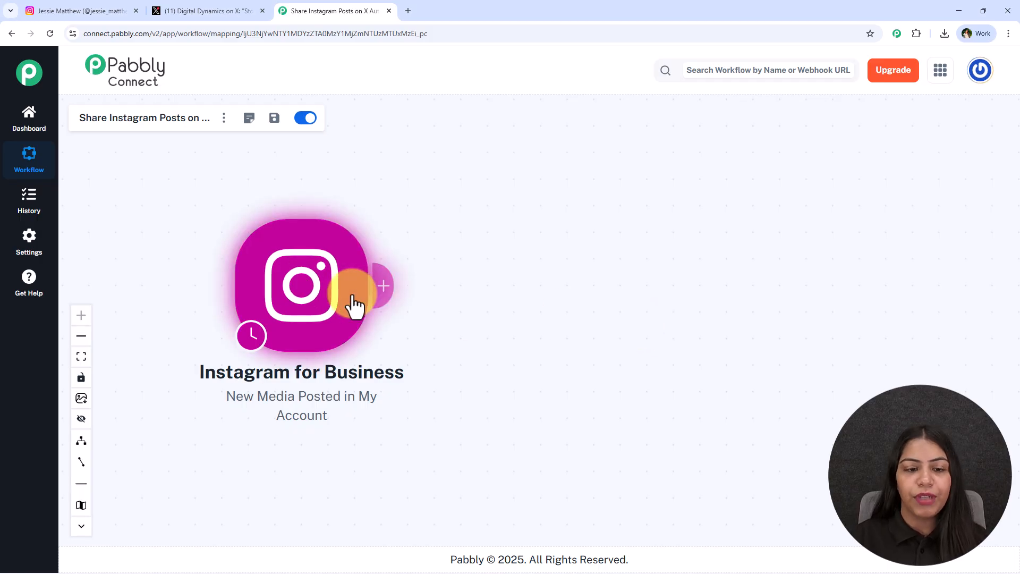
{"action": "left_click", "coordinate": [380, 301]}
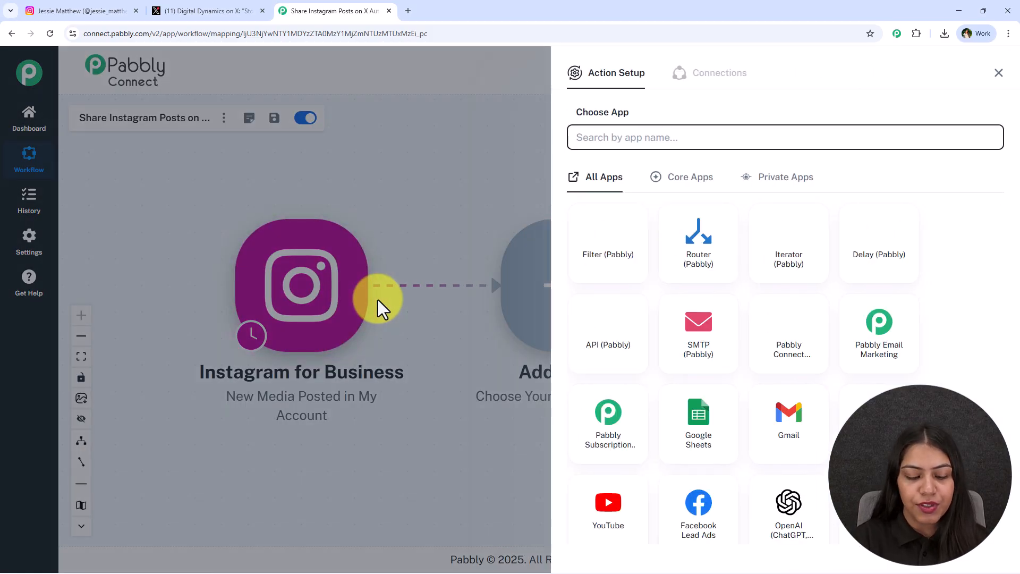
{"action": "type", "text": "OpenAI"}
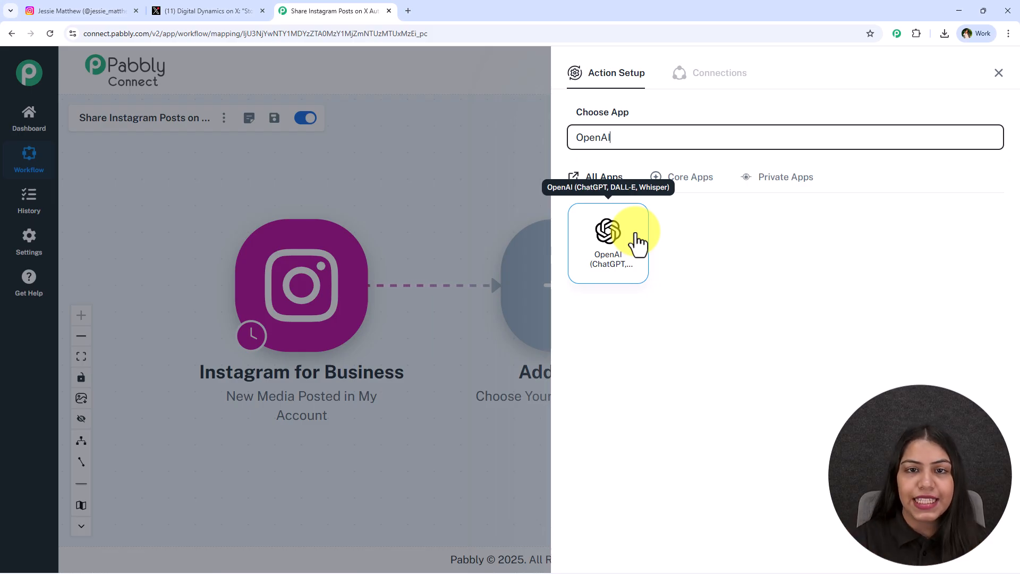
{"action": "left_click", "coordinate": [638, 242]}
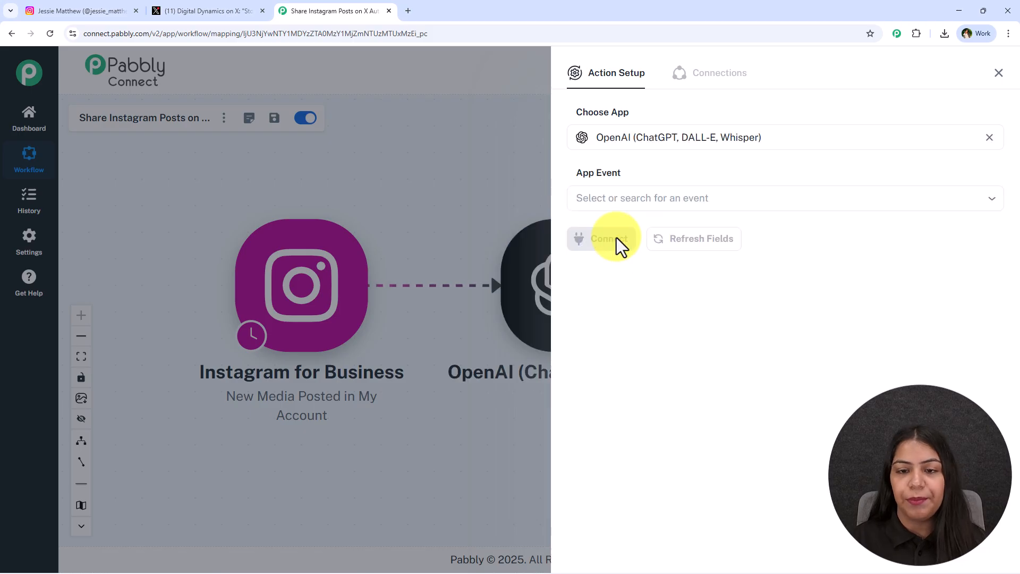
{"action": "left_click", "coordinate": [611, 194]}
{"action": "left_click", "coordinate": [628, 237]}
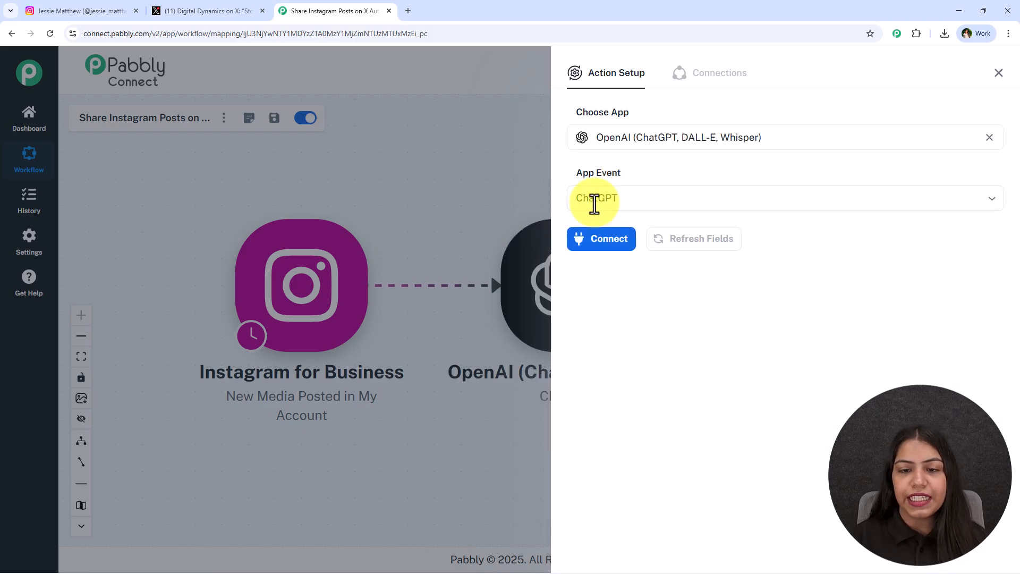
Start a new OpenAI connection for the action and go to the OpenAI API keys page
{"action": "left_click", "coordinate": [622, 246]}
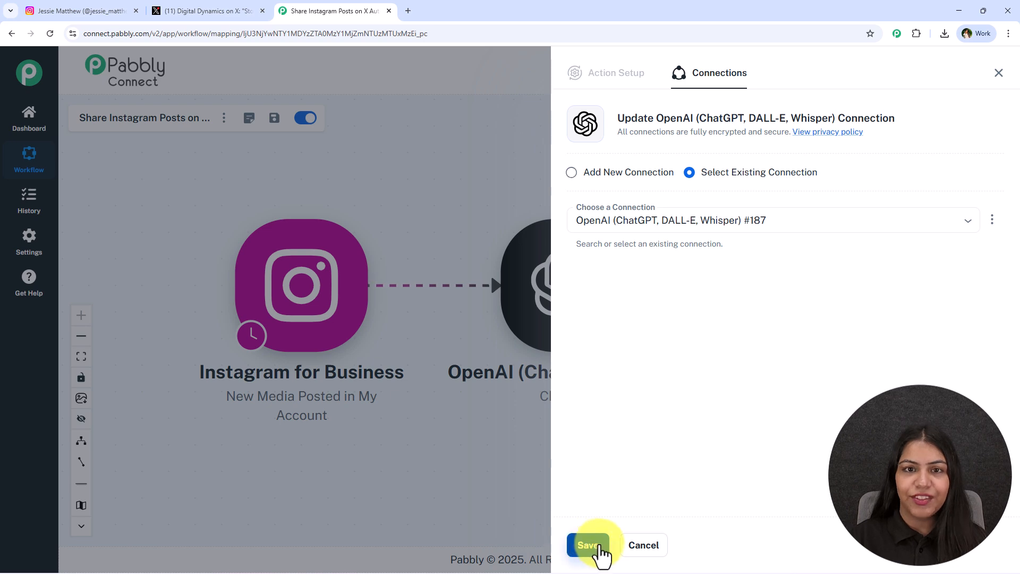
{"action": "left_click", "coordinate": [626, 175]}
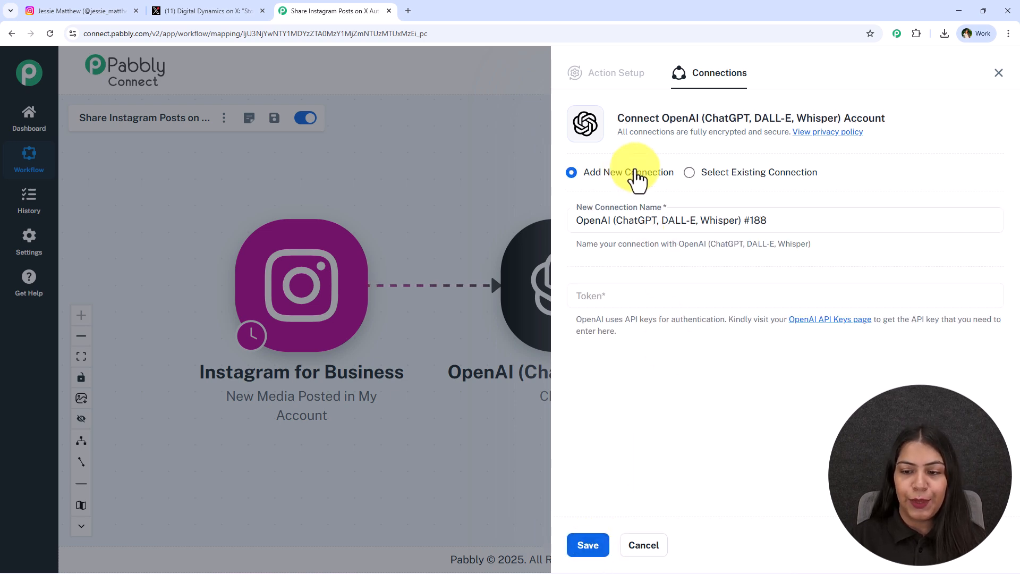
{"action": "left_click", "coordinate": [821, 321]}
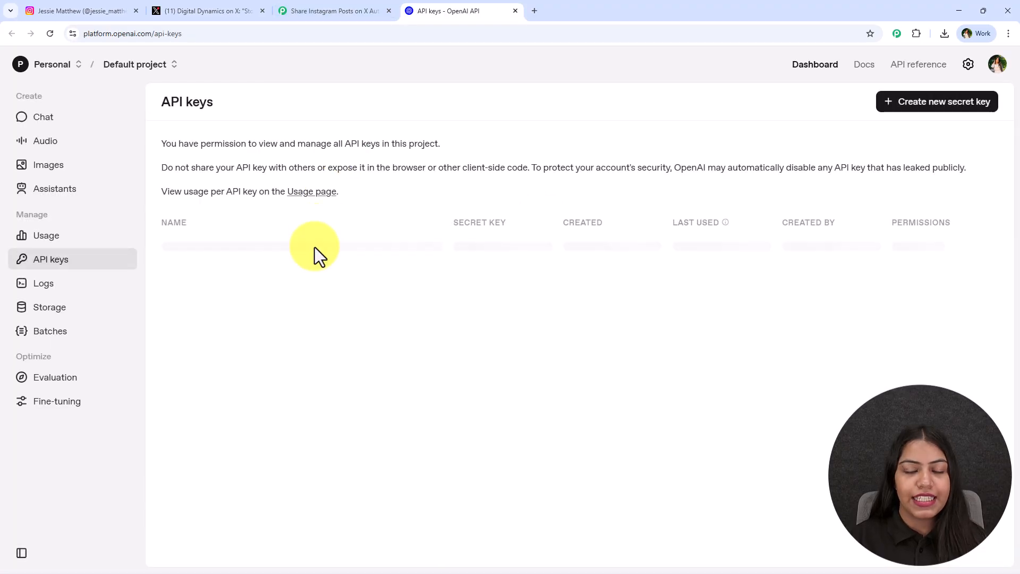
Create a new unnamed OpenAI secret key in the Default project with All permissions and copy it
{"action": "left_click", "coordinate": [911, 103]}
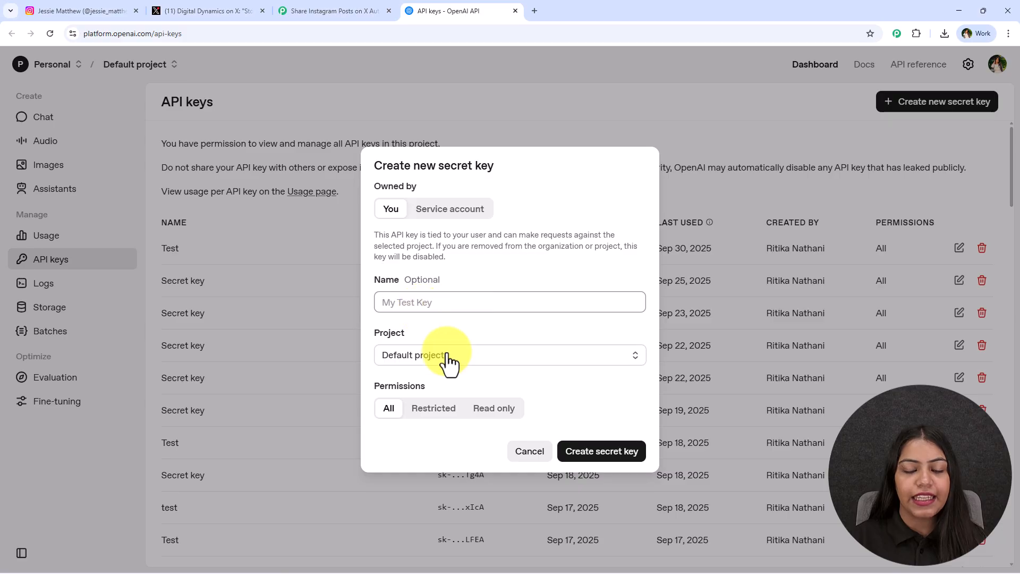
{"action": "left_click", "coordinate": [631, 453]}
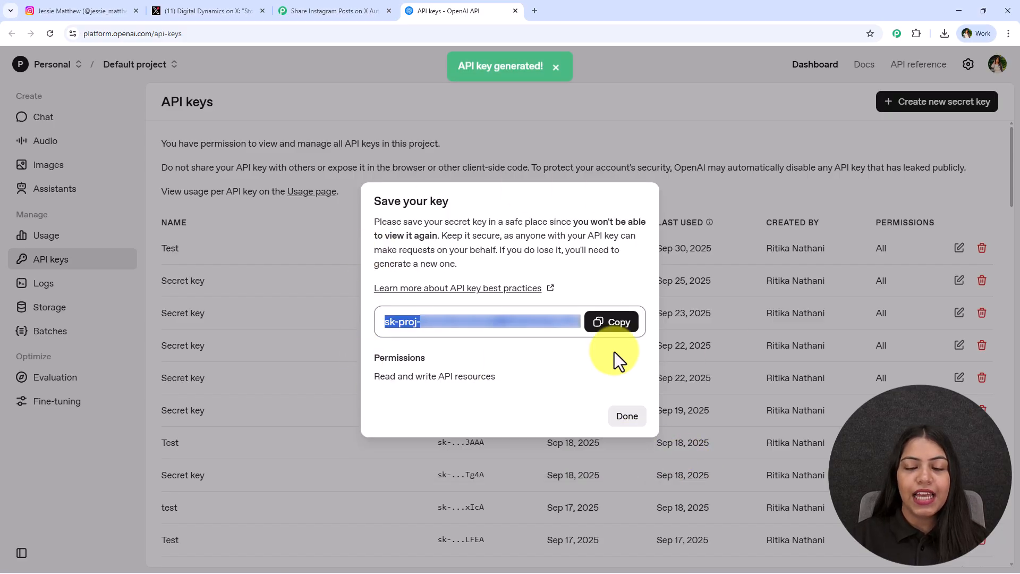
{"action": "left_click", "coordinate": [612, 323]}
{"action": "left_click", "coordinate": [623, 416]}
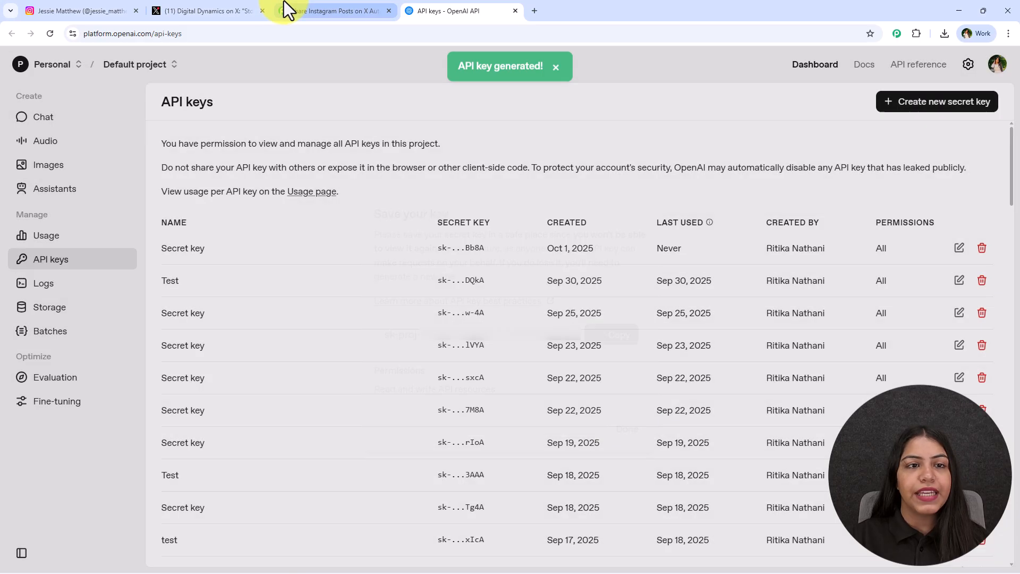
Return to Pabbly Connect, paste the API key into the connection's Token field and save the OpenAI connection
{"action": "left_click", "coordinate": [298, 10]}
{"action": "left_click", "coordinate": [678, 295]}
{"action": "key", "text": "ctrl+v"}
{"action": "left_click", "coordinate": [808, 410]}
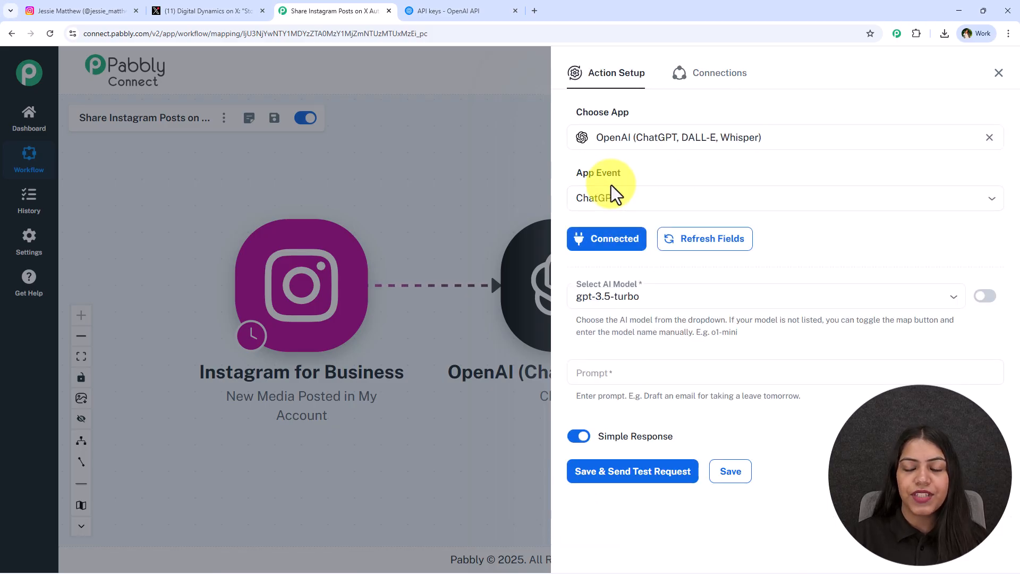
Set the ChatGPT action's AI model to gpt-5
{"action": "left_click", "coordinate": [686, 303]}
{"action": "type", "text": "5"}
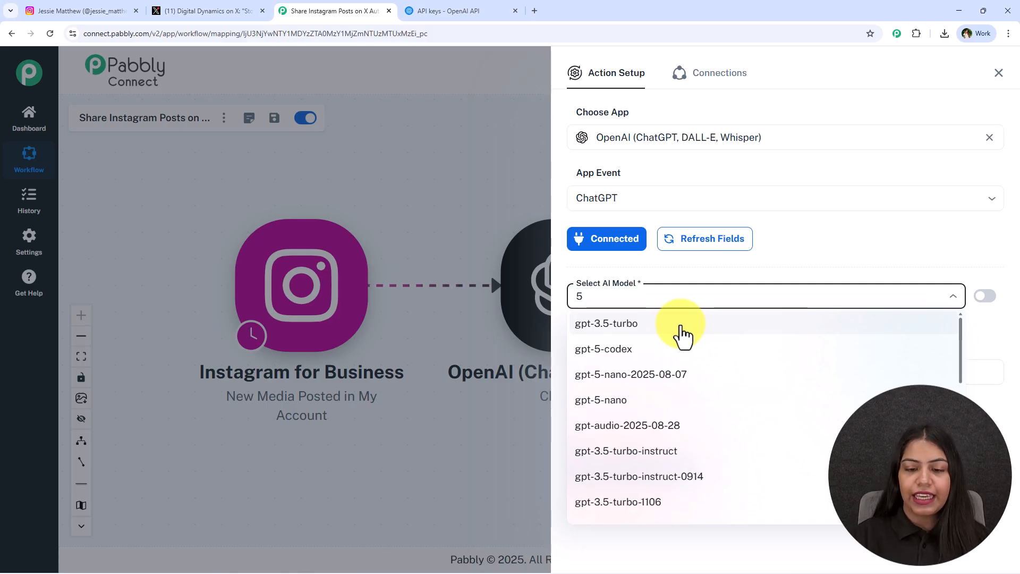
{"action": "scroll", "coordinate": [686, 351], "scroll_direction": "down", "scroll_amount": 9}
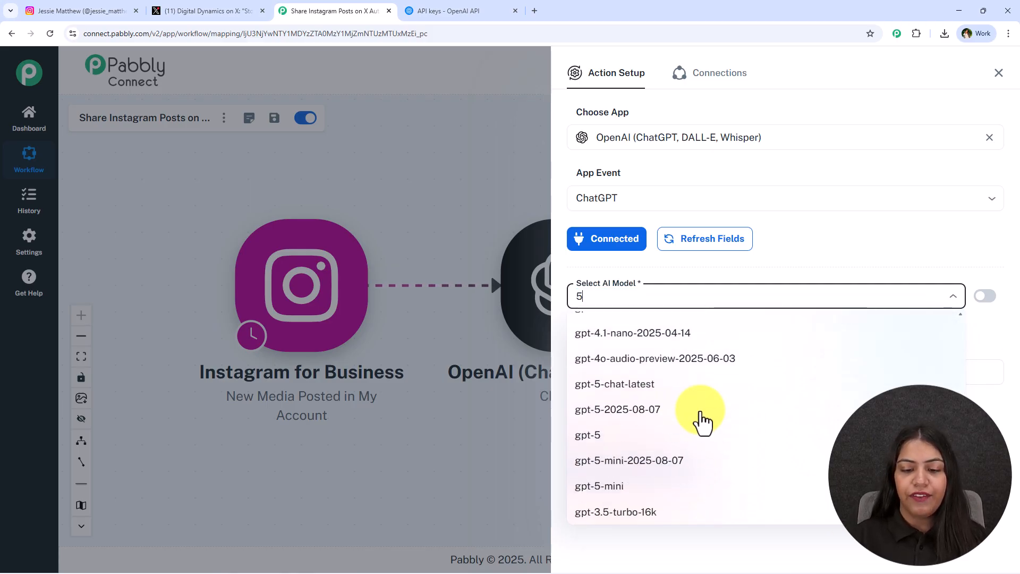
{"action": "left_click", "coordinate": [649, 438]}
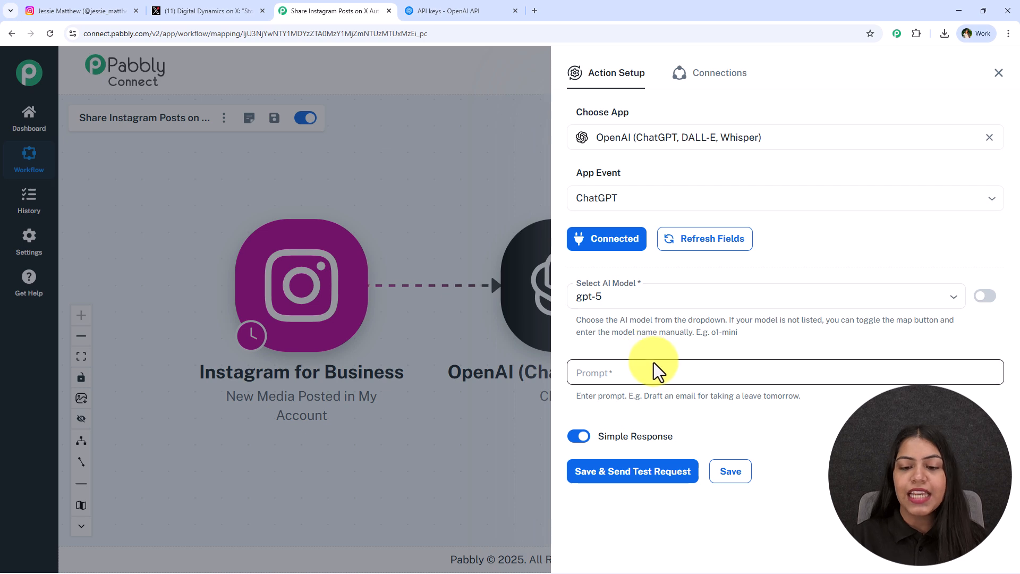
Review the Instagram profile and the X post, and return to the ChatGPT action setup in Pabbly Connect
{"action": "left_click", "coordinate": [617, 372]}
{"action": "left_click", "coordinate": [747, 342]}
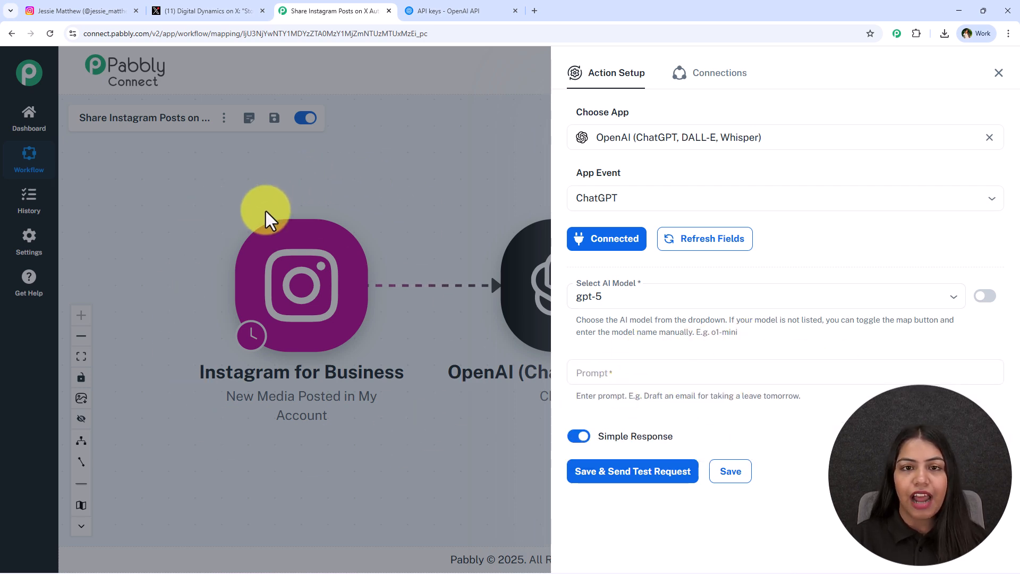
{"action": "left_click", "coordinate": [129, 8]}
{"action": "left_click", "coordinate": [234, 9]}
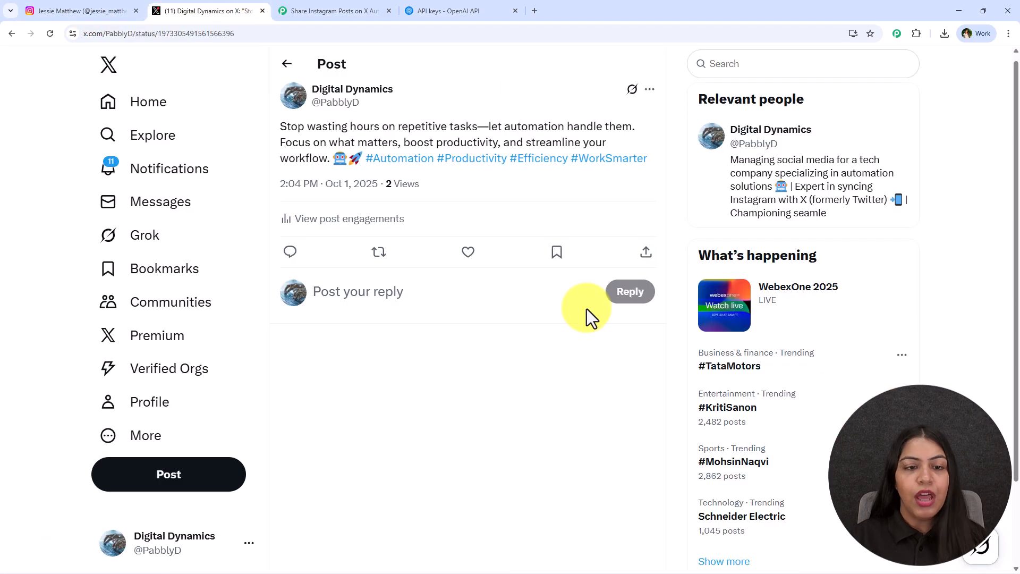
{"action": "left_click", "coordinate": [376, 10]}
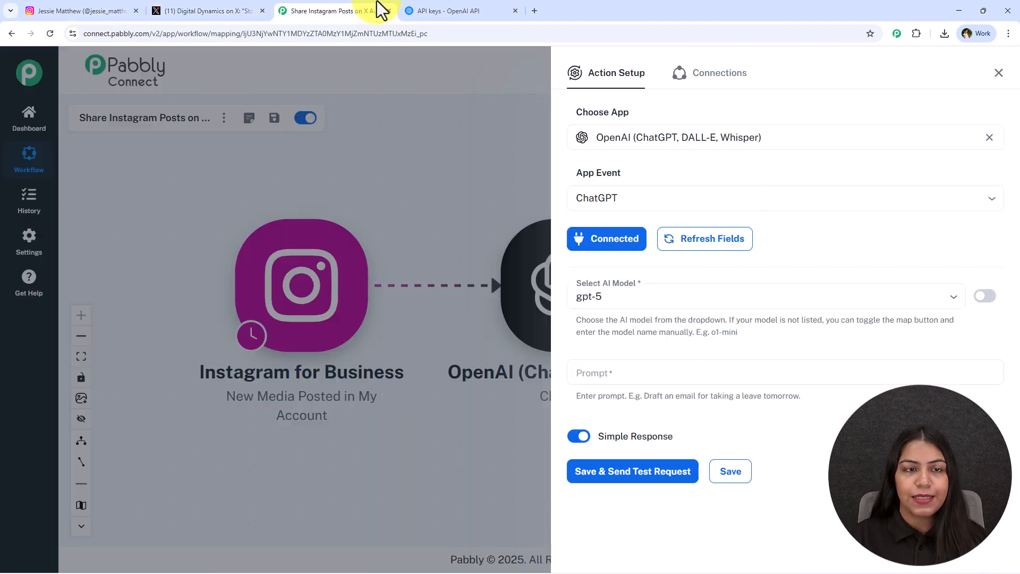
Paste the prompt starting "You are a social media expert" with instructions for adapting the Instagram caption to X
{"action": "left_click", "coordinate": [722, 372]}
{"action": "left_click", "coordinate": [780, 346]}
{"action": "left_click", "coordinate": [697, 372]}
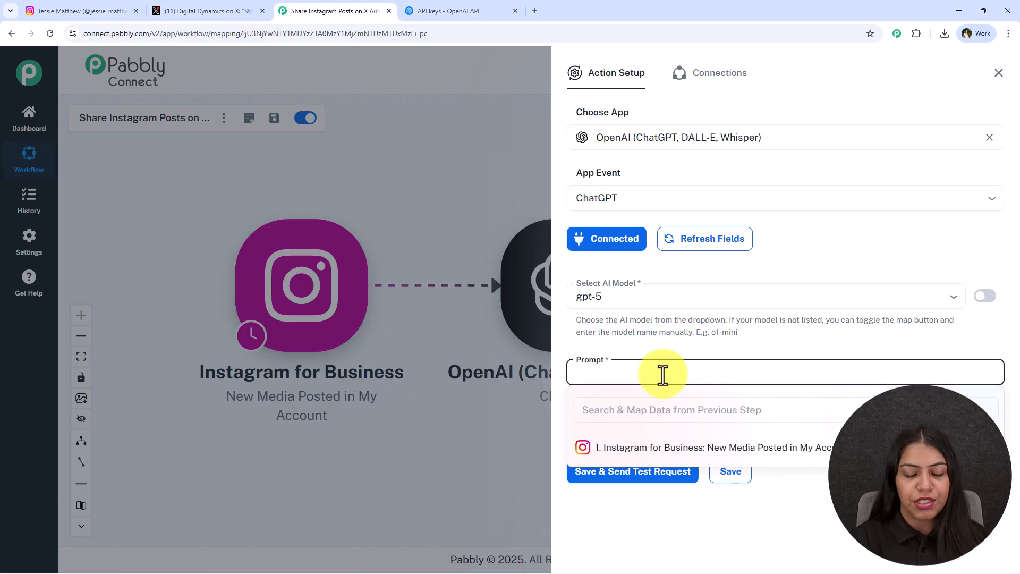
{"action": "key", "text": "ctrl+v"}
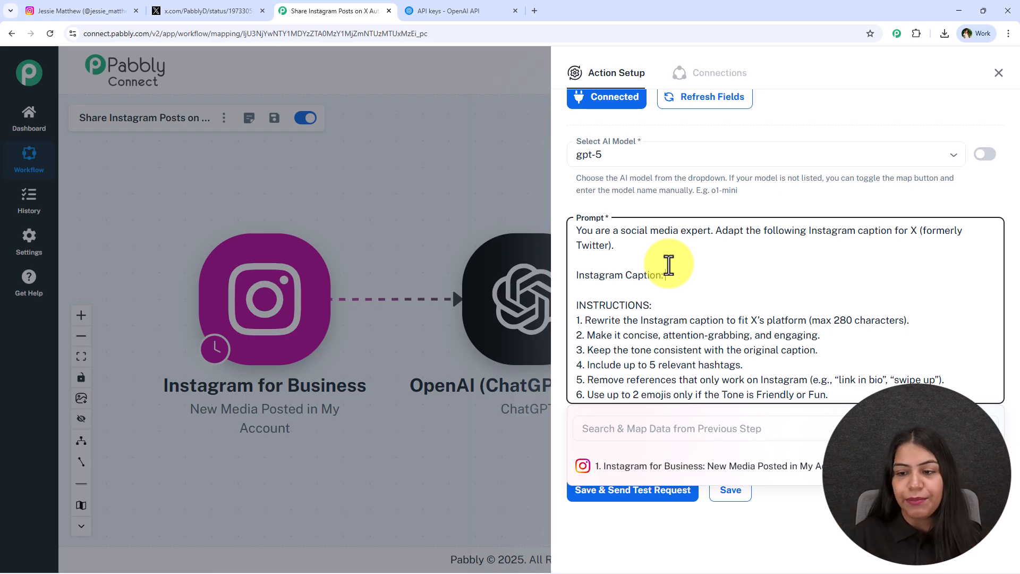
Examine the Instagram trigger's response fields available for mapping and the 280-character limit in the prompt instructions
{"action": "left_click", "coordinate": [593, 462]}
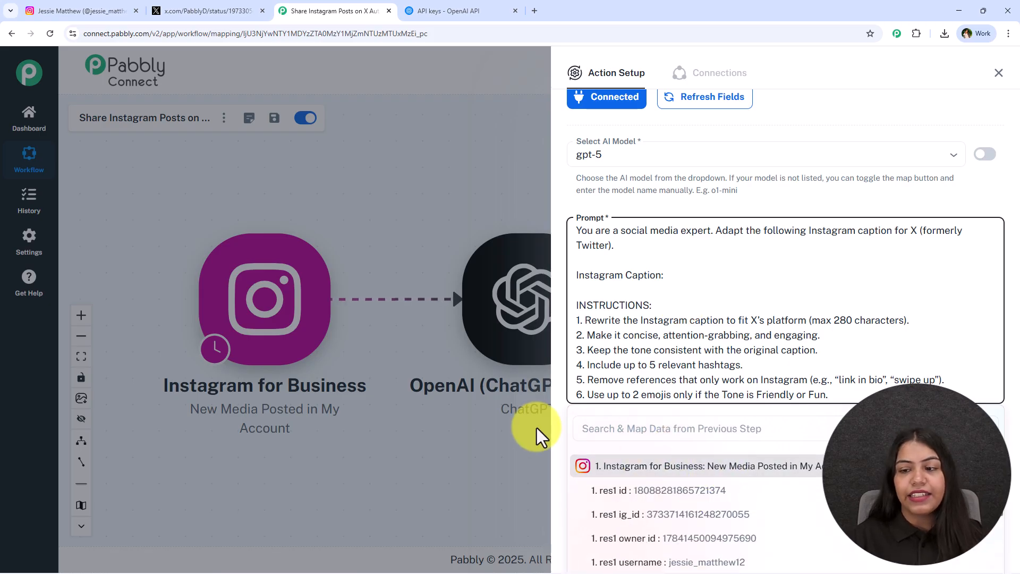
{"action": "scroll", "coordinate": [729, 485], "scroll_direction": "down", "scroll_amount": 5}
{"action": "left_click", "coordinate": [729, 278]}
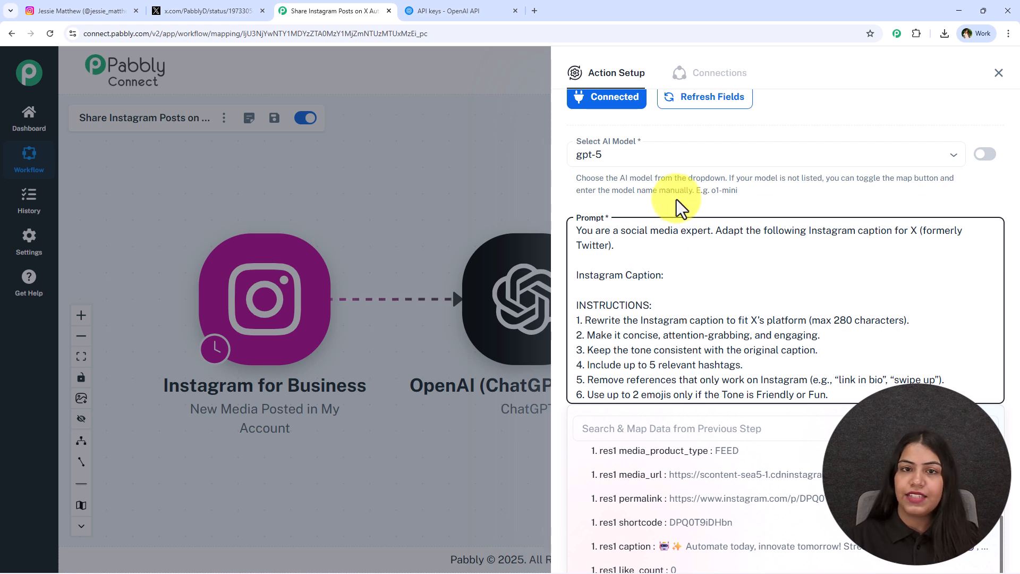
{"action": "left_click_drag", "start_coordinate": [917, 321], "coordinate": [895, 320]}
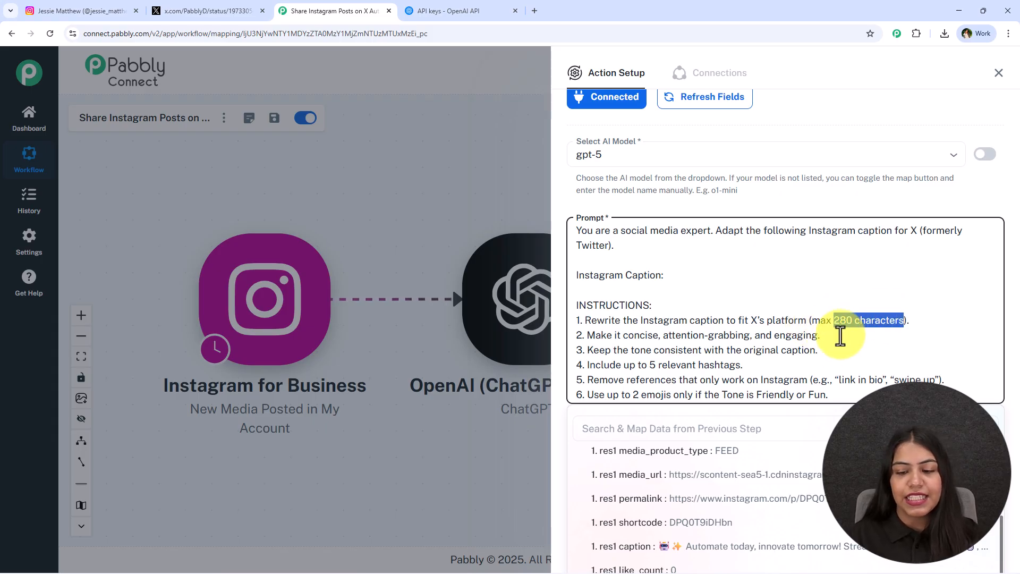
{"action": "left_click", "coordinate": [831, 322]}
{"action": "left_click_drag", "start_coordinate": [832, 321], "coordinate": [895, 320]}
{"action": "left_click", "coordinate": [737, 275]}
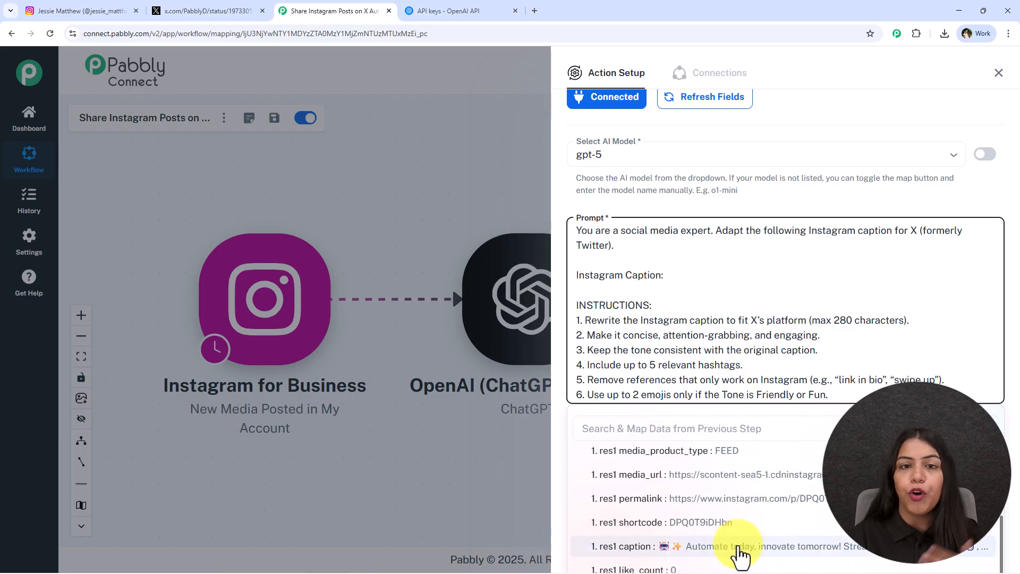
{"action": "left_click", "coordinate": [753, 211]}
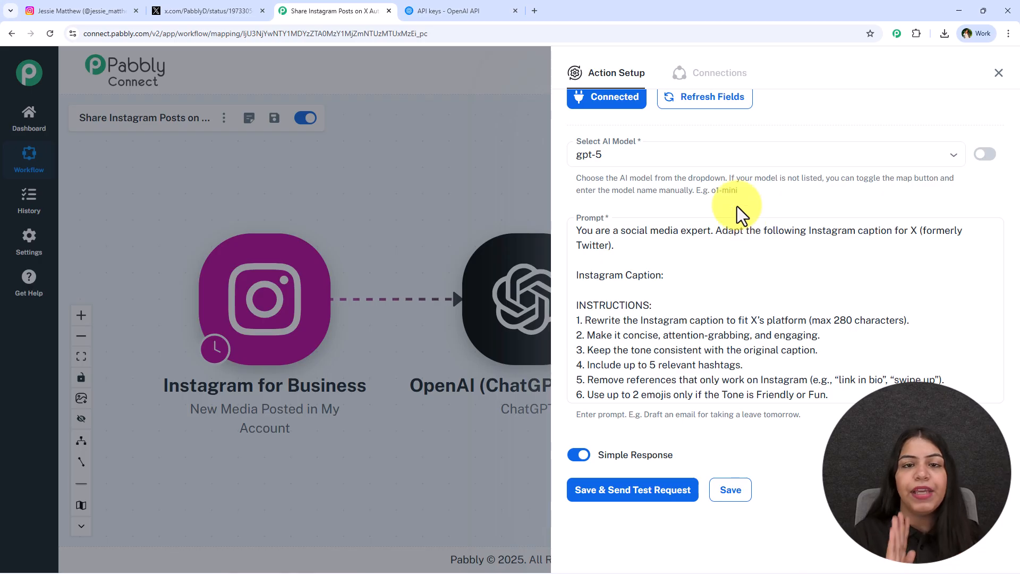
Map the Instagram trigger's res1 caption value after "Instagram Caption:" in the ChatGPT prompt
{"action": "left_click", "coordinate": [727, 270]}
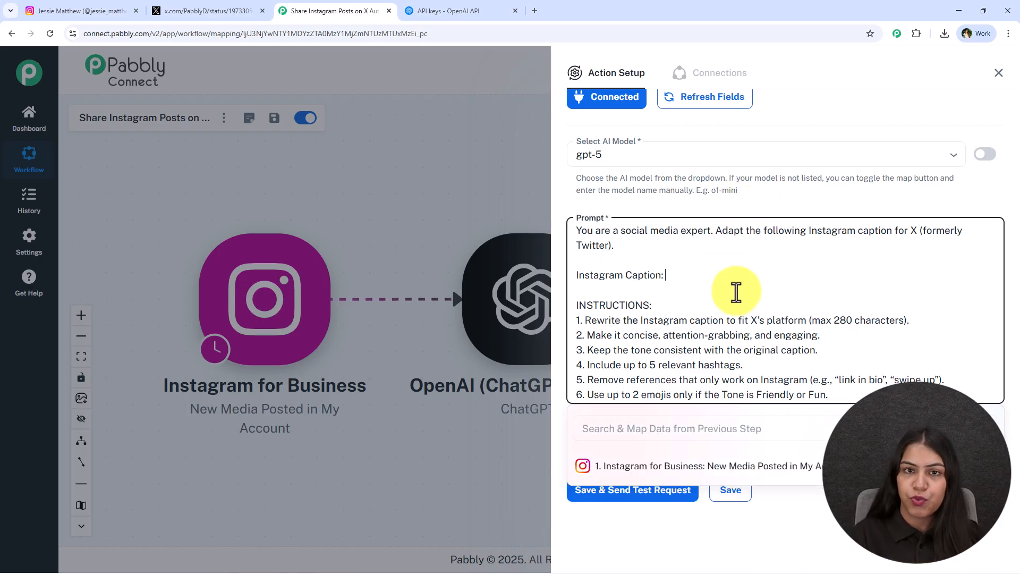
{"action": "left_click", "coordinate": [785, 466]}
{"action": "scroll", "coordinate": [787, 535], "scroll_direction": "down", "scroll_amount": 5}
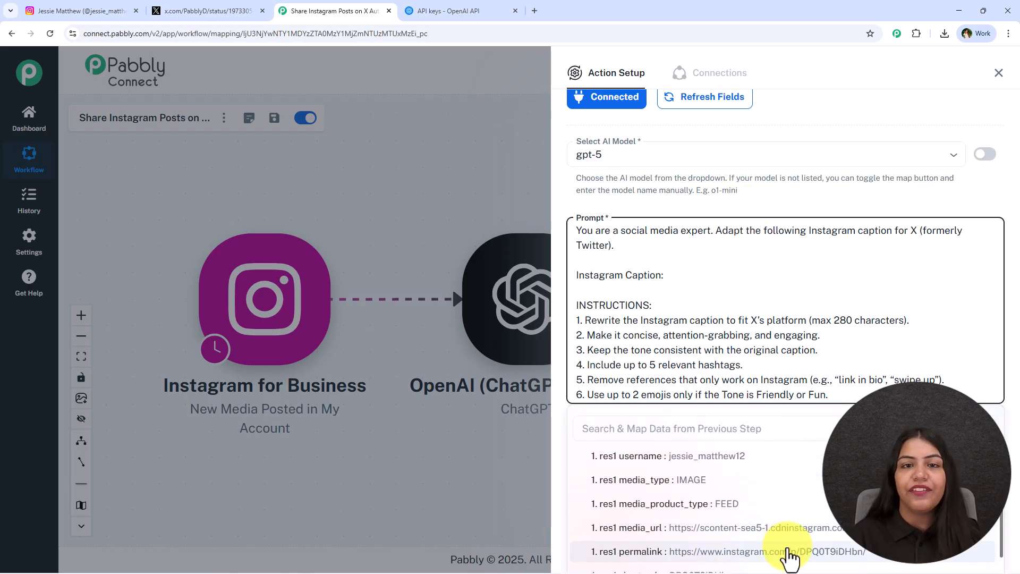
{"action": "scroll", "coordinate": [788, 556], "scroll_direction": "down", "scroll_amount": 4}
{"action": "left_click", "coordinate": [785, 494]}
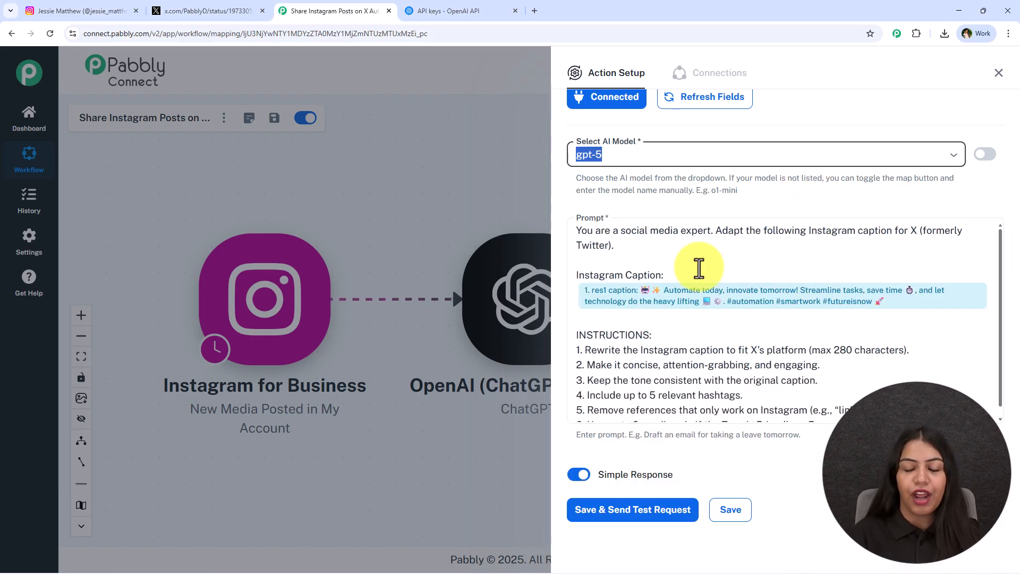
{"action": "left_click", "coordinate": [779, 276]}
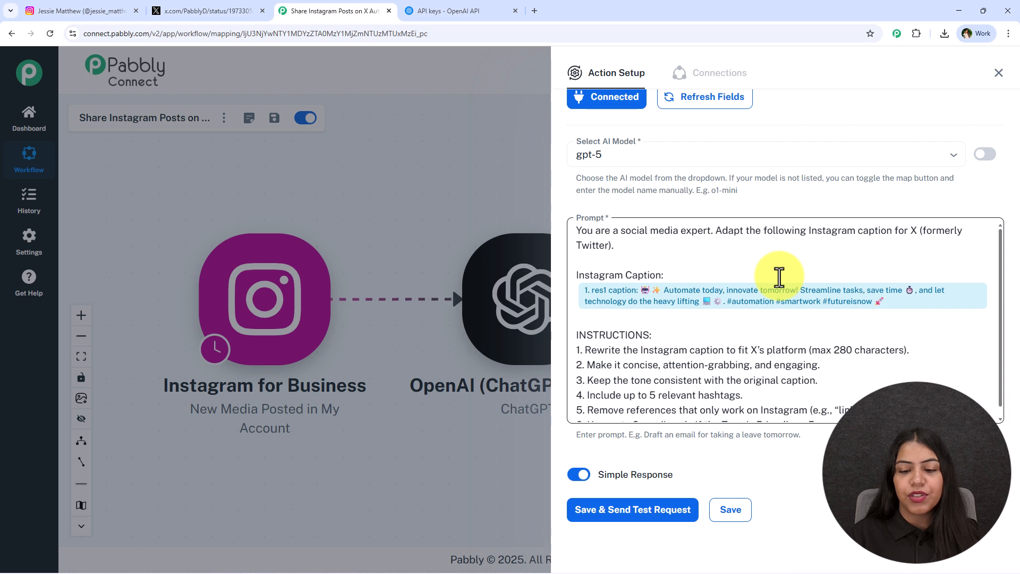
Save the ChatGPT action, send a test request and review the adapted caption in the received response
{"action": "left_click", "coordinate": [664, 518]}
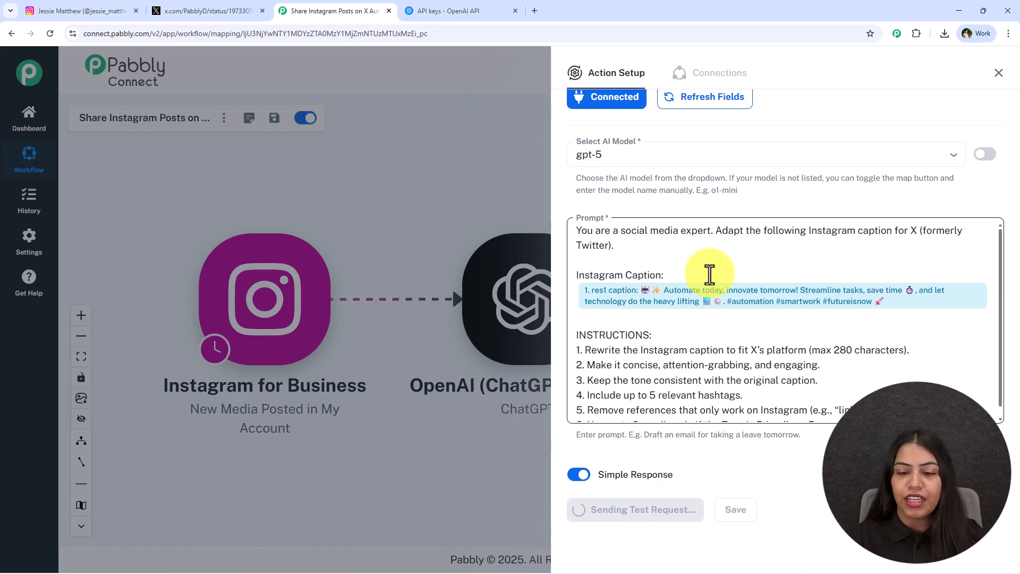
{"action": "scroll", "coordinate": [802, 429], "scroll_direction": "down", "scroll_amount": 8}
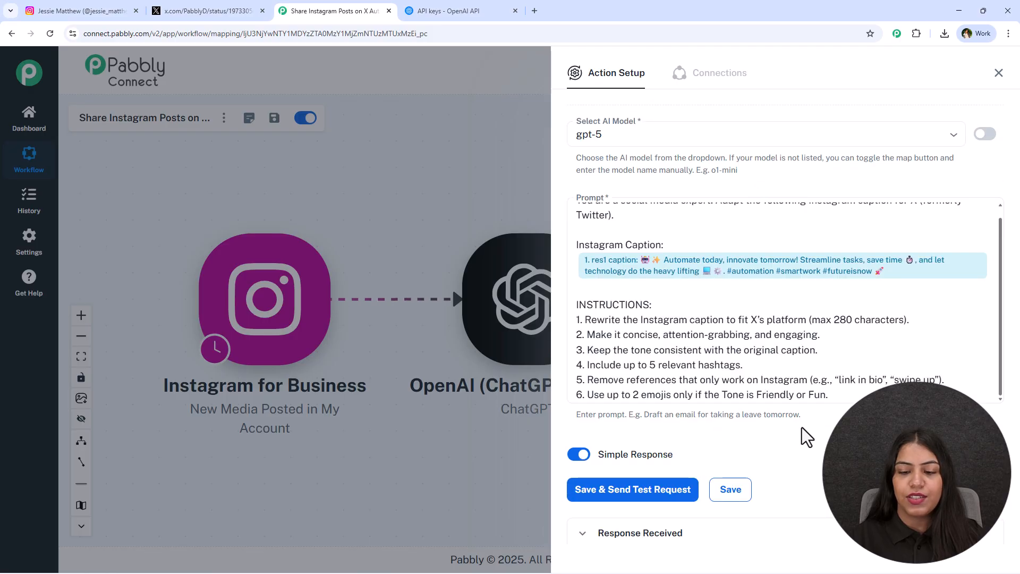
{"action": "scroll", "coordinate": [659, 340], "scroll_direction": "down", "scroll_amount": 2}
{"action": "left_click", "coordinate": [633, 300]}
{"action": "left_click_drag", "start_coordinate": [642, 300], "coordinate": [989, 378]}
{"action": "left_click_drag", "start_coordinate": [905, 341], "coordinate": [865, 338]}
{"action": "left_click_drag", "start_coordinate": [977, 360], "coordinate": [787, 317]}
Close the ChatGPT setup and add an X (Formerly Twitter) action with the Create Tweet event
{"action": "left_click", "coordinate": [1000, 74]}
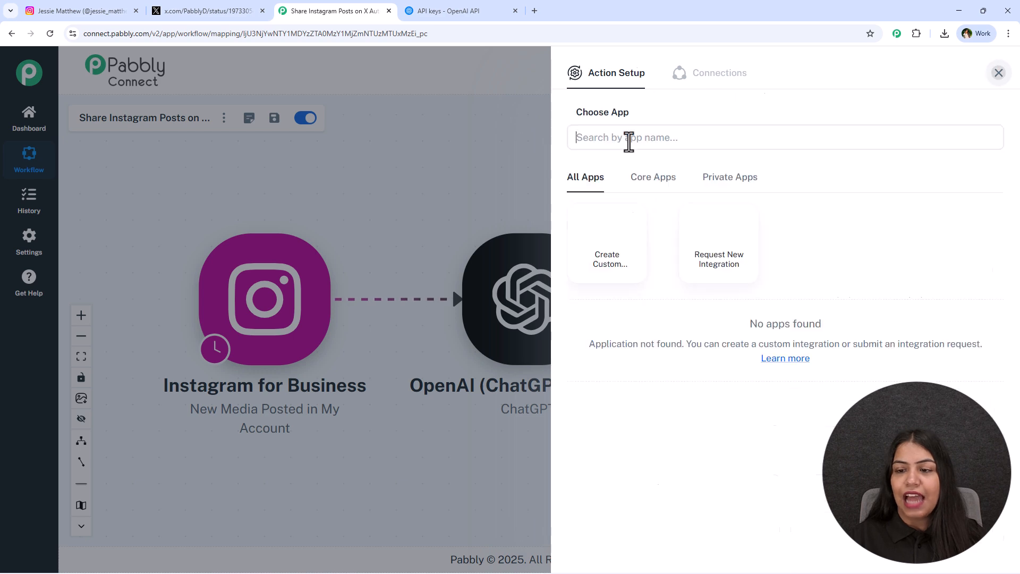
{"action": "left_click", "coordinate": [608, 298]}
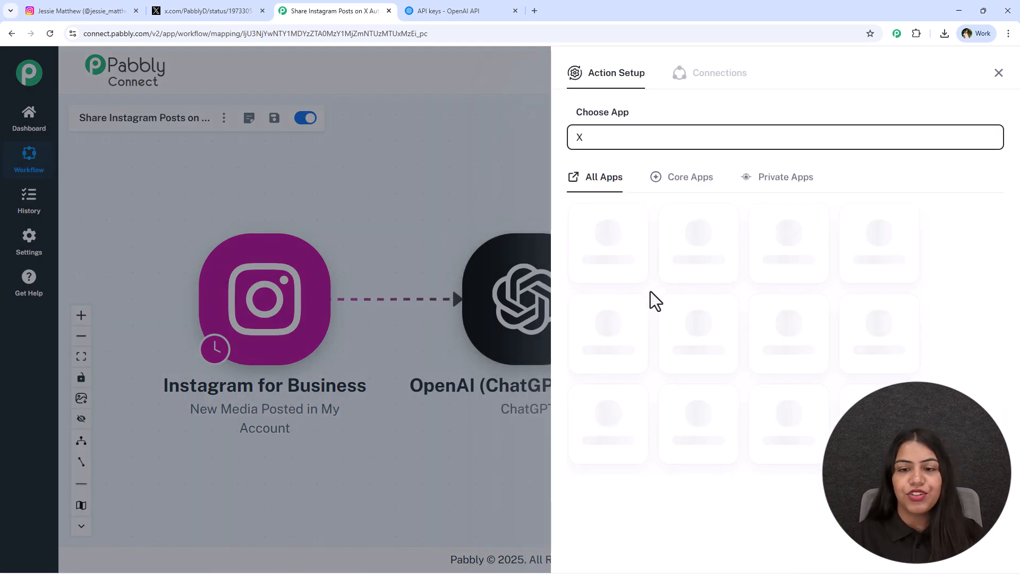
{"action": "key", "text": "ctrl+a"}
{"action": "type", "text": "tw"}
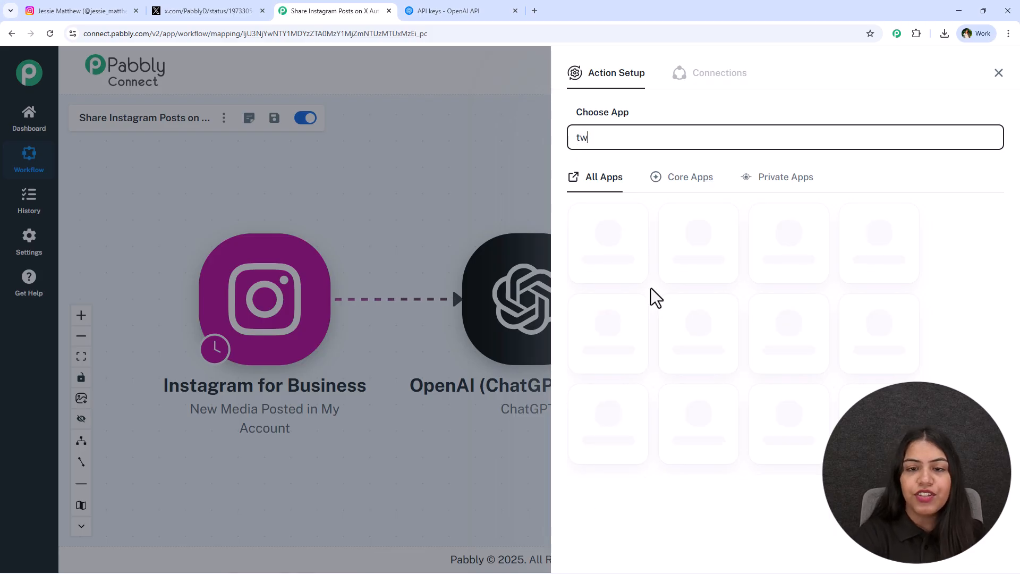
{"action": "left_click", "coordinate": [877, 420]}
{"action": "left_click", "coordinate": [650, 197]}
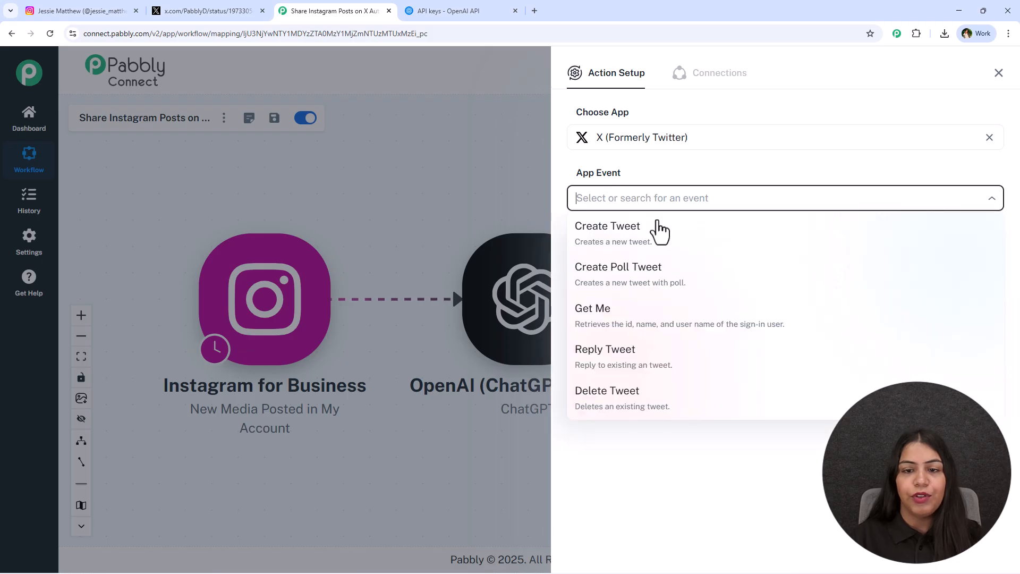
{"action": "left_click", "coordinate": [662, 234]}
Begin a new X (Formerly Twitter) connection for the action and open its Client ID and Client Secret form
{"action": "left_click", "coordinate": [605, 240]}
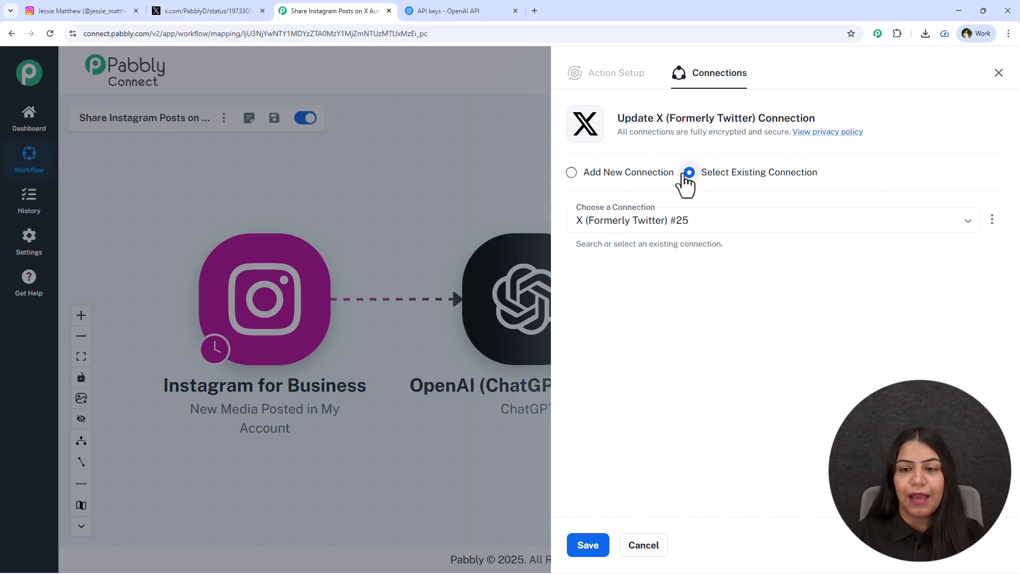
{"action": "left_click_drag", "start_coordinate": [788, 177], "coordinate": [819, 173]}
{"action": "left_click", "coordinate": [602, 543]}
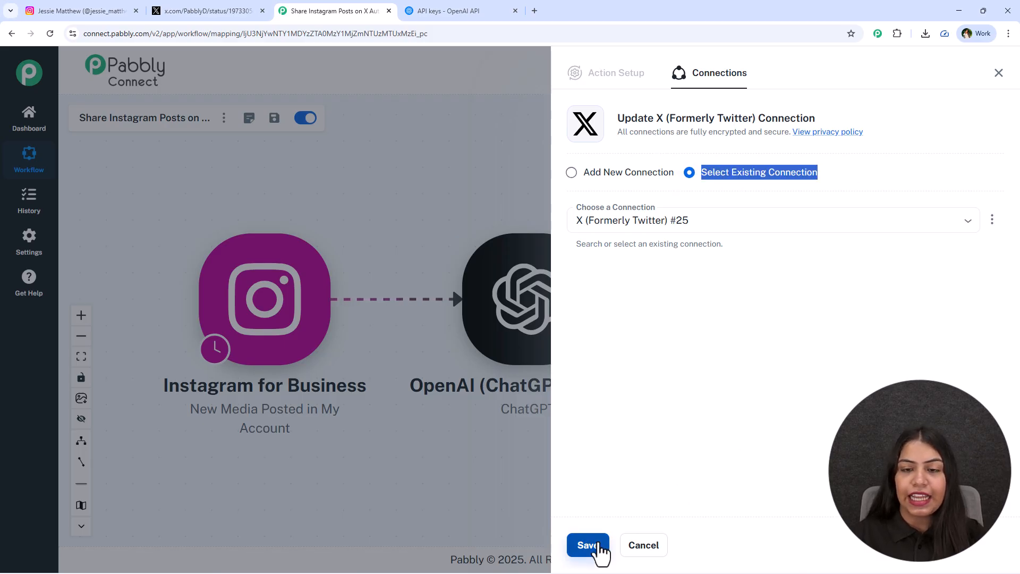
{"action": "left_click", "coordinate": [654, 173]}
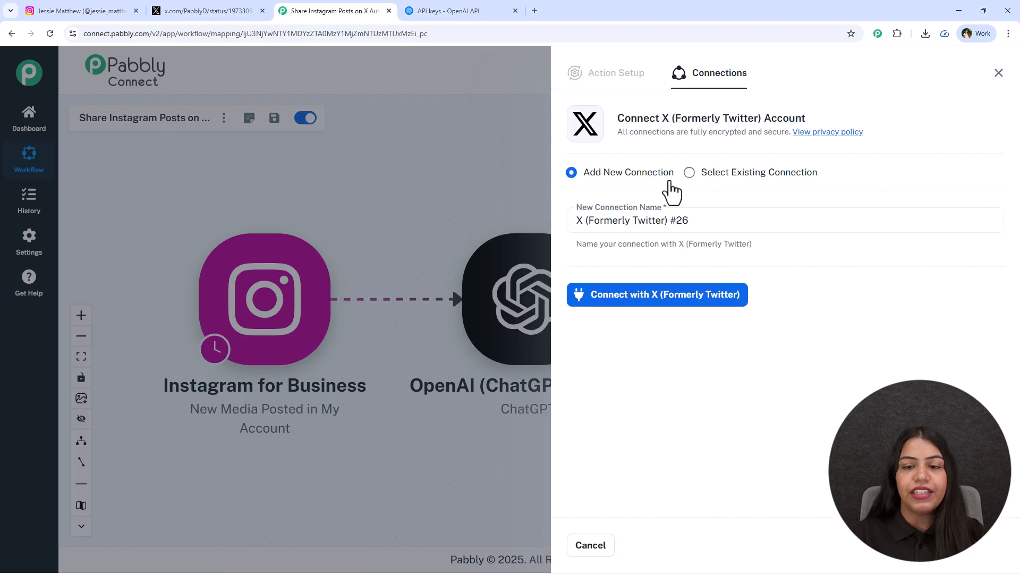
{"action": "left_click", "coordinate": [653, 302]}
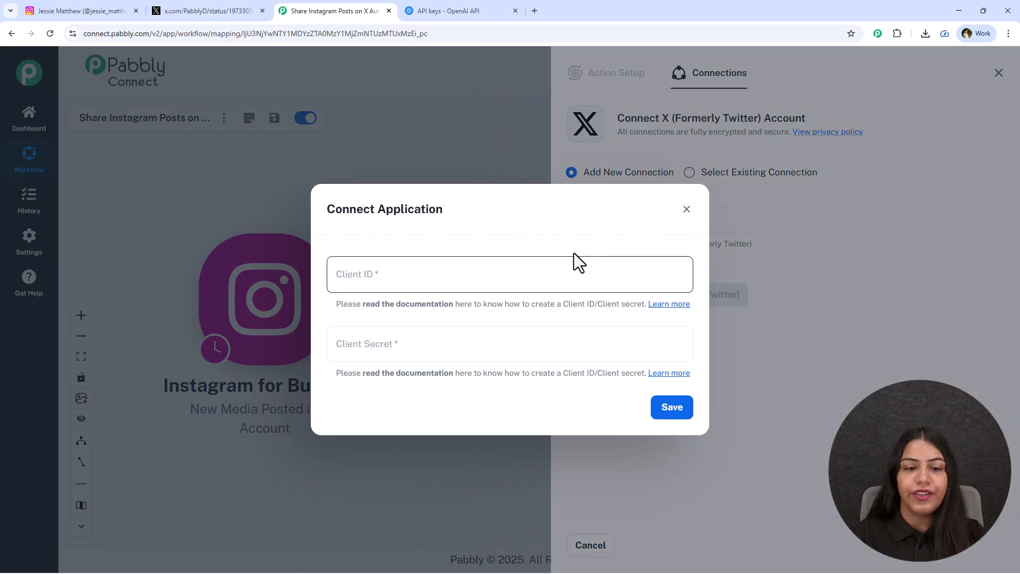
{"action": "left_click", "coordinate": [417, 281]}
{"action": "left_click", "coordinate": [501, 346]}
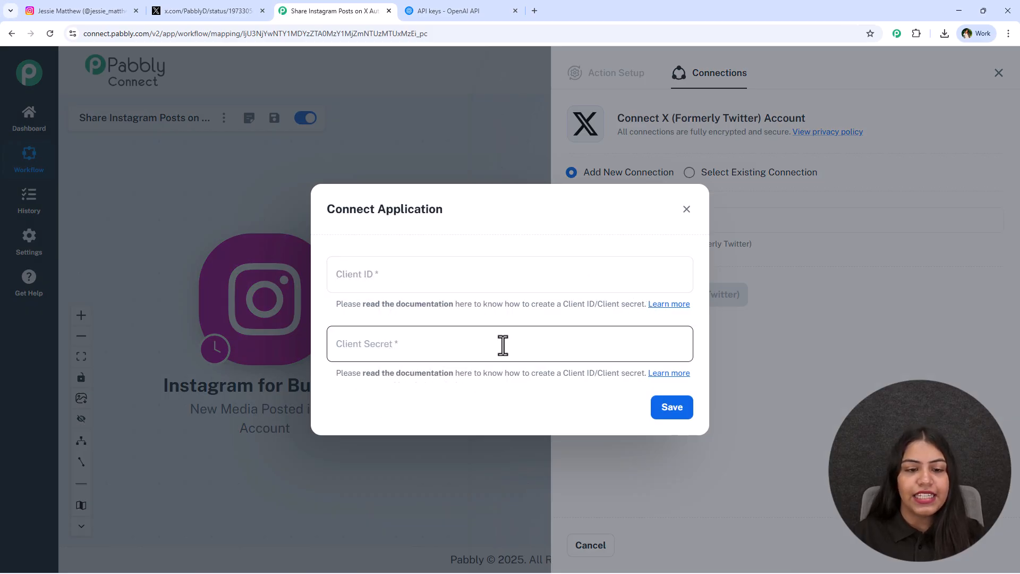
{"action": "left_click", "coordinate": [626, 397]}
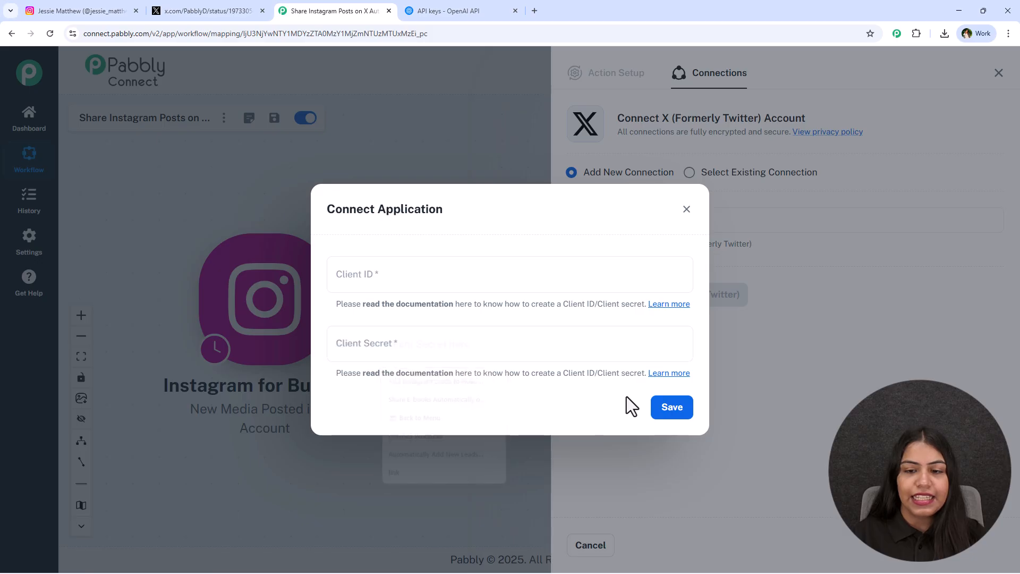
Open the Pabbly forum guide on creating a Client ID and Client Secret and read the Twitter app setup instructions
{"action": "left_click", "coordinate": [667, 305]}
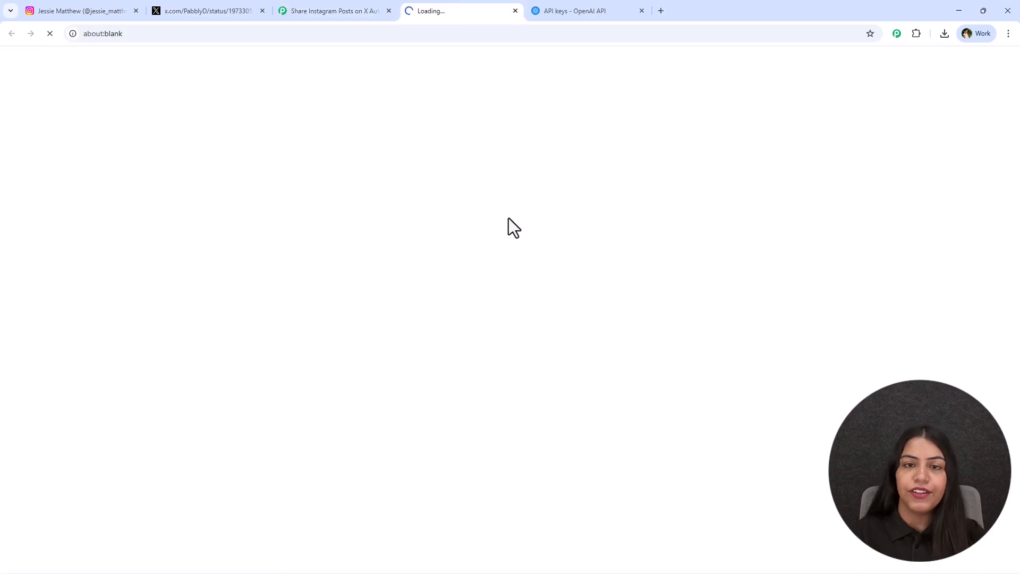
{"action": "scroll", "coordinate": [85, 250], "scroll_direction": "down", "scroll_amount": 10}
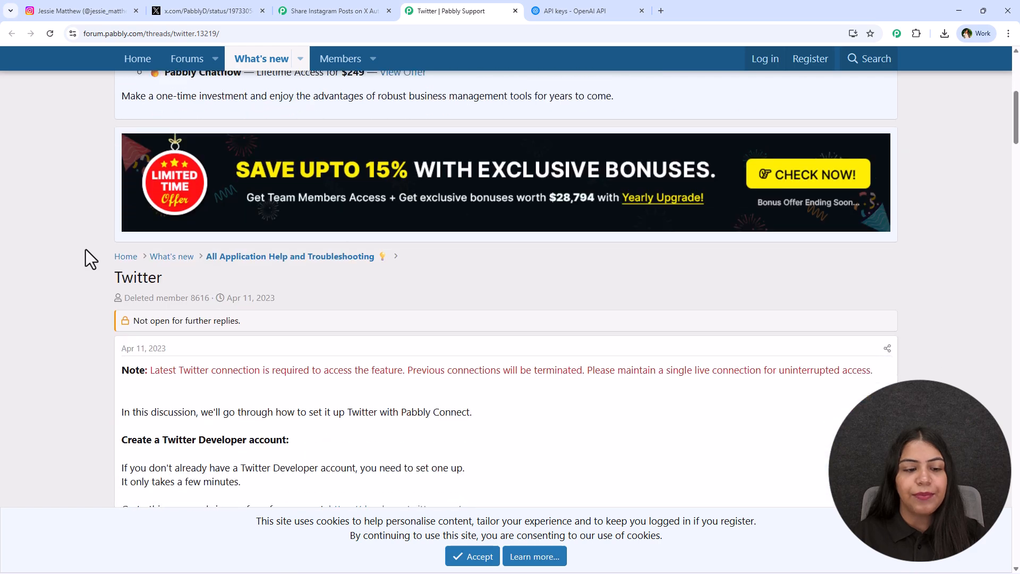
{"action": "scroll", "coordinate": [85, 250], "scroll_direction": "down", "scroll_amount": 6}
{"action": "scroll", "coordinate": [88, 260], "scroll_direction": "up", "scroll_amount": 9}
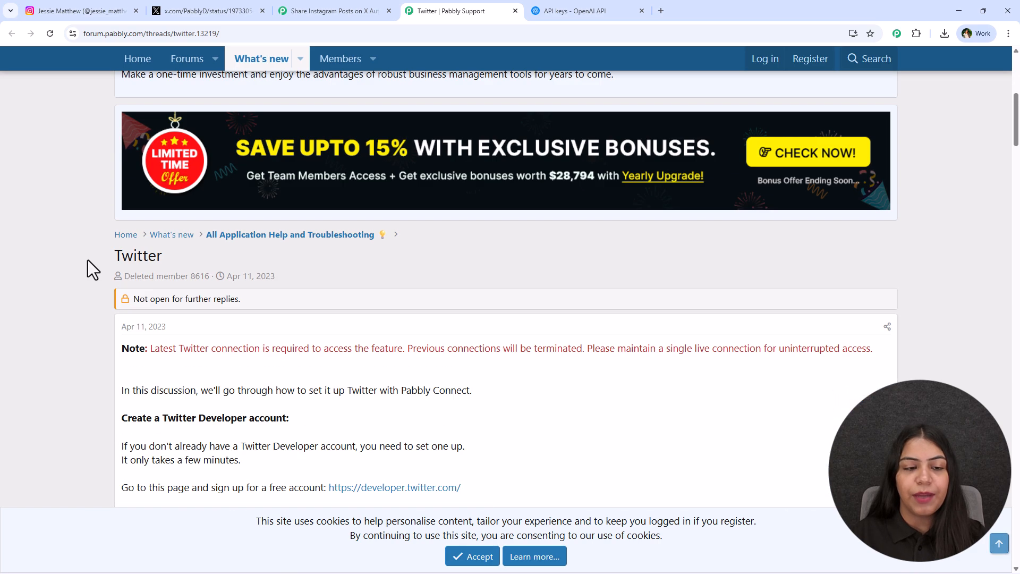
{"action": "scroll", "coordinate": [85, 223], "scroll_direction": "down", "scroll_amount": 6}
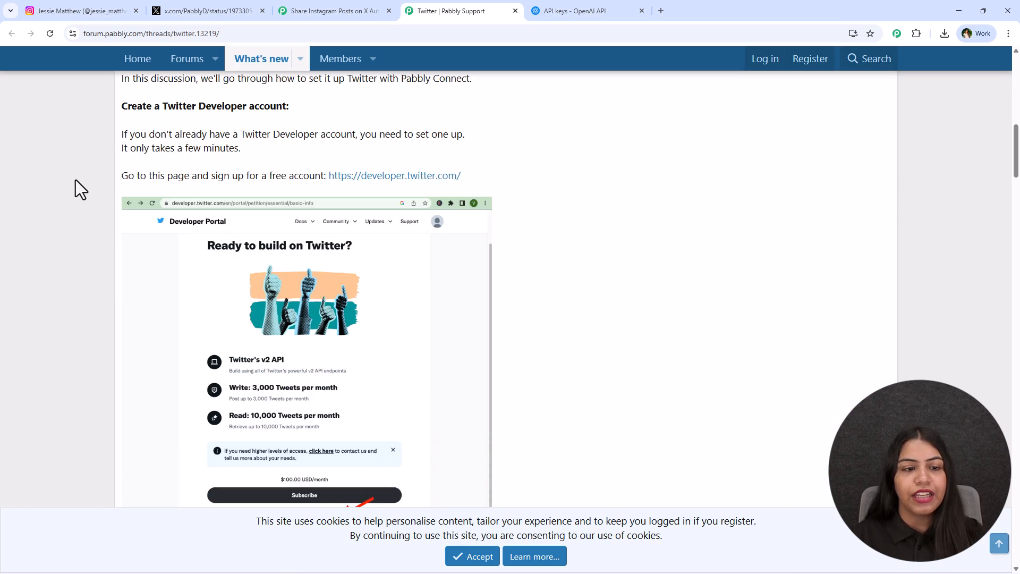
{"action": "scroll", "coordinate": [69, 250], "scroll_direction": "down", "scroll_amount": 20}
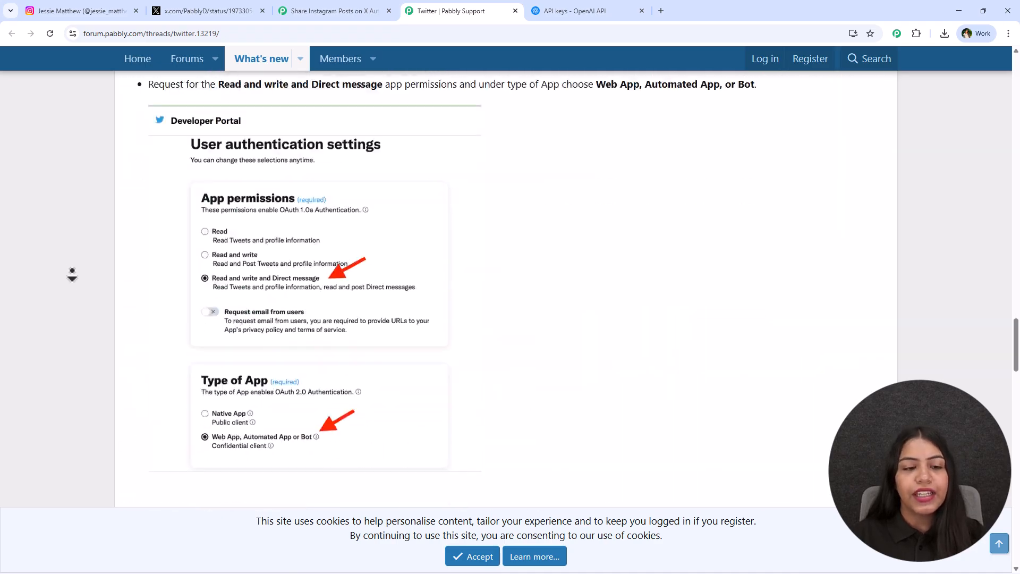
{"action": "middle_click", "coordinate": [82, 284]}
{"action": "scroll", "coordinate": [101, 237], "scroll_direction": "up", "scroll_amount": 15}
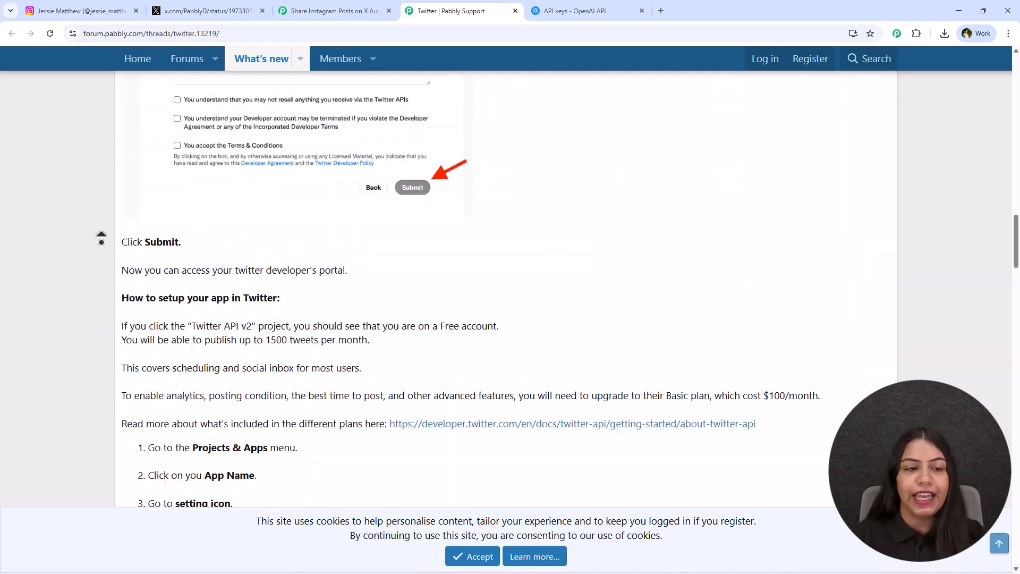
{"action": "scroll", "coordinate": [101, 238], "scroll_direction": "up", "scroll_amount": 10}
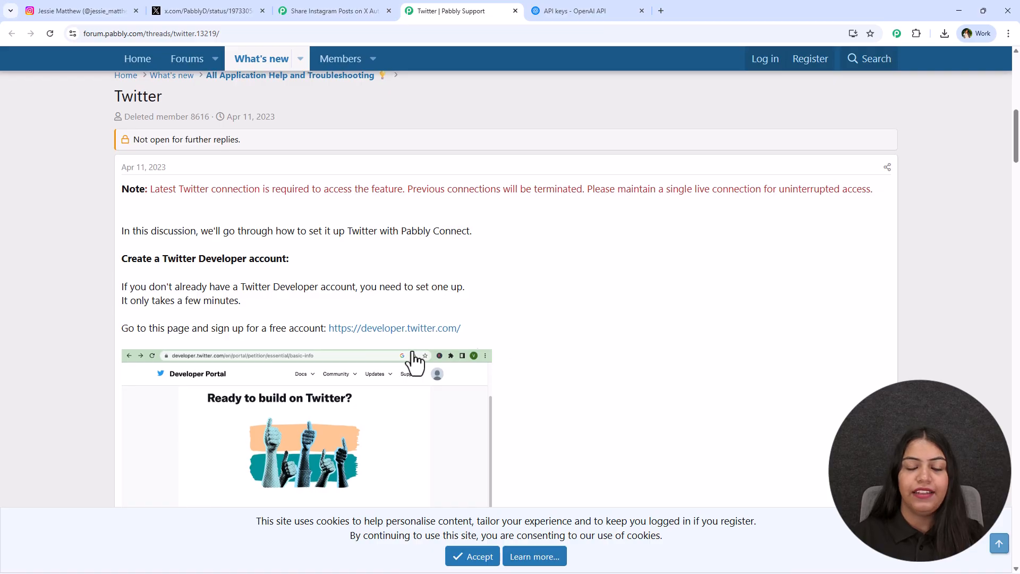
Go to the X Developer Portal through the guide's developer.twitter.com link and open the Test Application220 app
{"action": "left_click", "coordinate": [436, 329]}
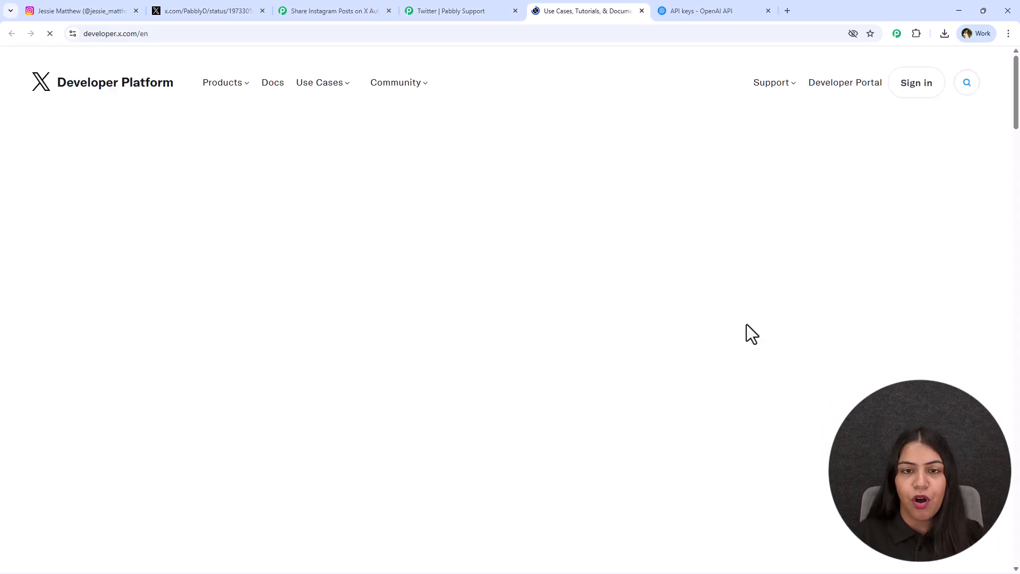
{"action": "left_click", "coordinate": [858, 81]}
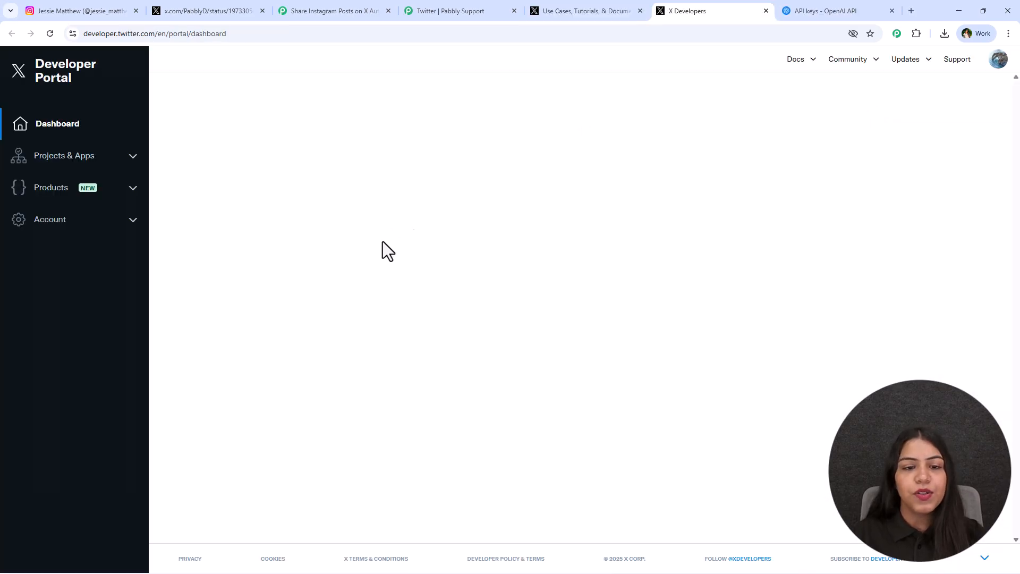
{"action": "left_click", "coordinate": [423, 4]}
{"action": "scroll", "coordinate": [424, 233], "scroll_direction": "down", "scroll_amount": 12}
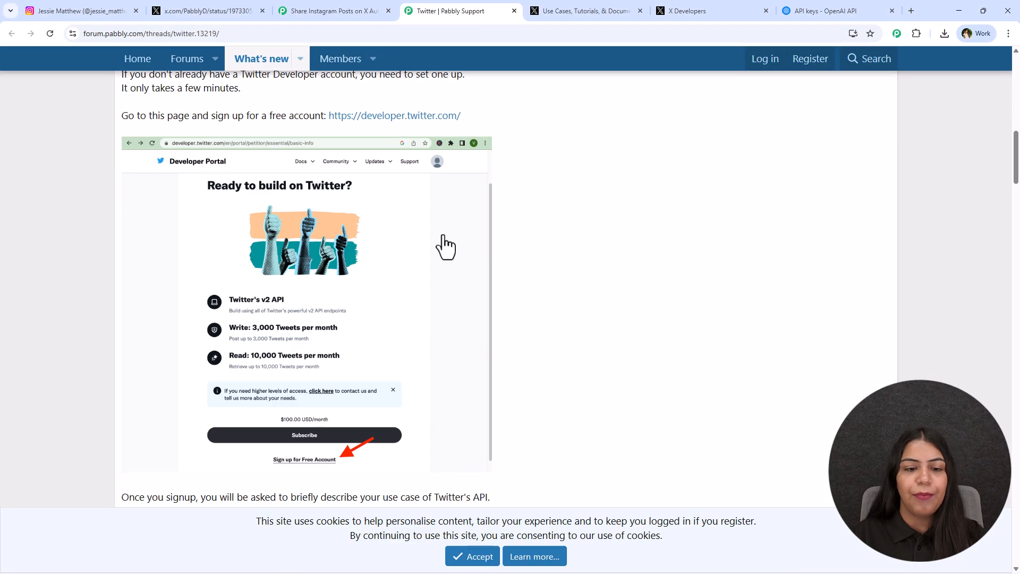
{"action": "left_click", "coordinate": [785, 7]}
{"action": "left_click", "coordinate": [715, 11]}
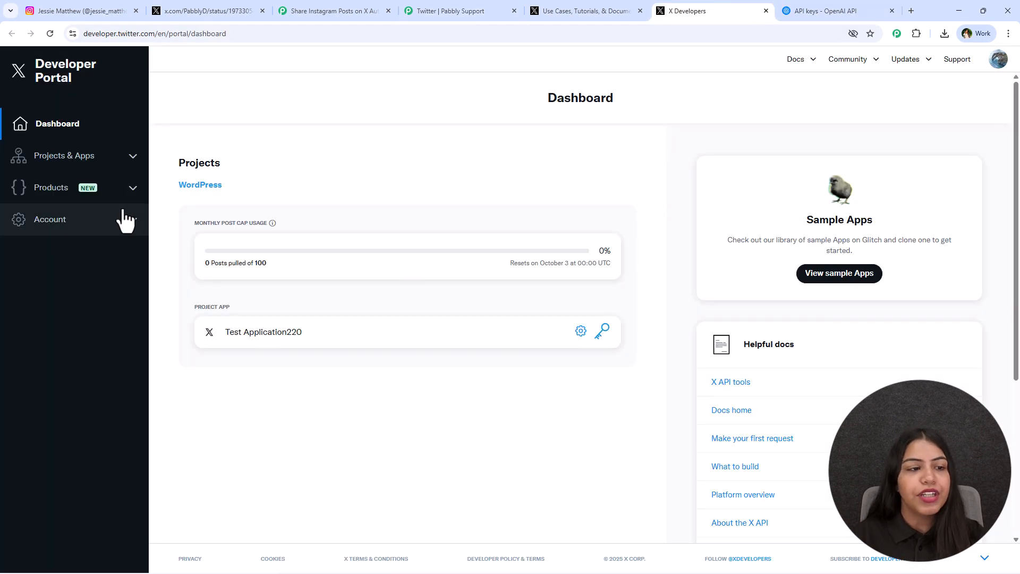
{"action": "left_click", "coordinate": [133, 157]}
{"action": "left_click", "coordinate": [104, 229]}
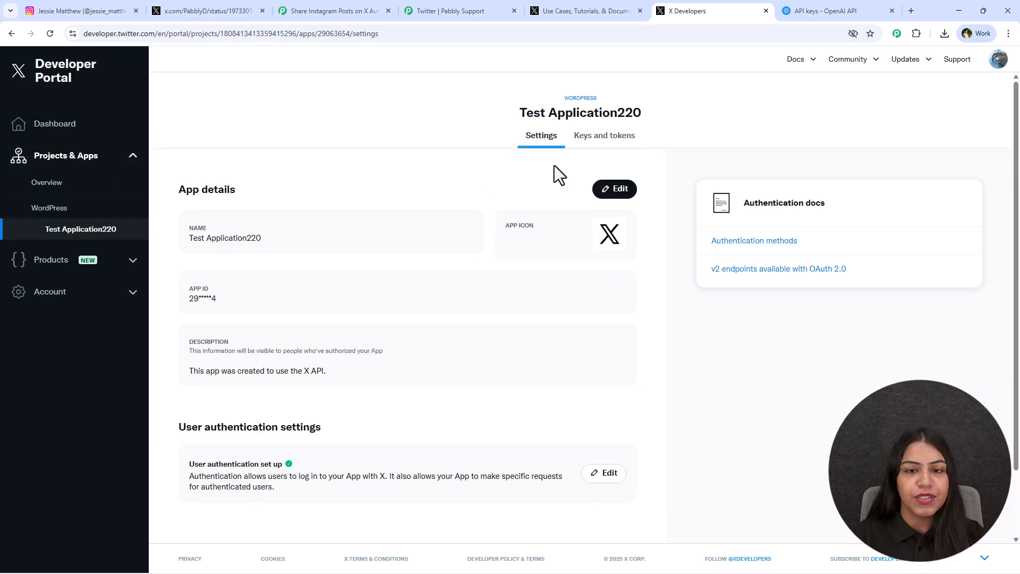
Copy the OAuth 2.0 Client ID from the app's keys and tokens and paste it into Pabbly Connect's Client ID field
{"action": "left_click", "coordinate": [590, 137]}
{"action": "scroll", "coordinate": [478, 372], "scroll_direction": "down", "scroll_amount": 2}
{"action": "left_click_drag", "start_coordinate": [669, 400], "coordinate": [624, 405]}
{"action": "key", "text": "ctrl+c"}
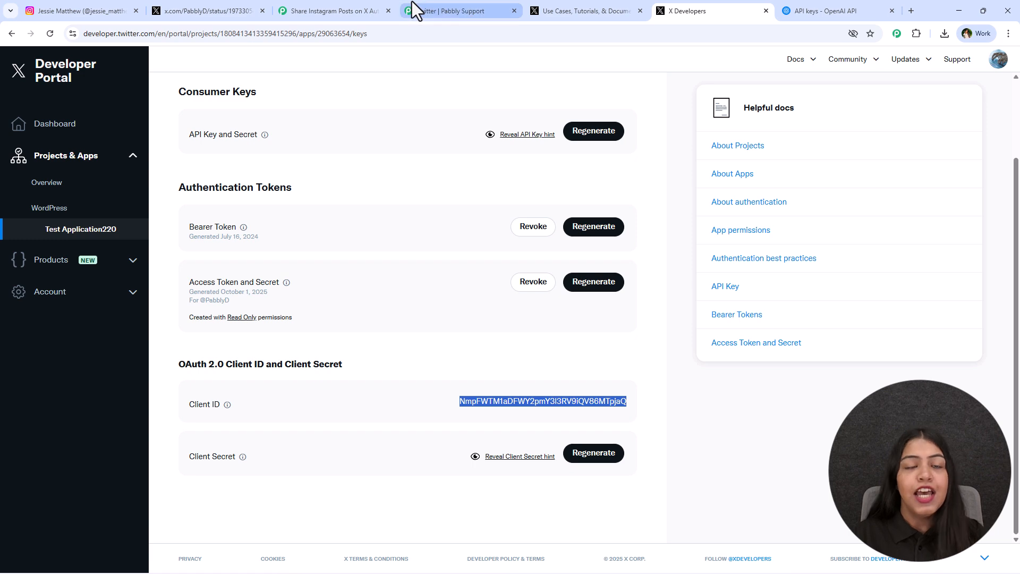
{"action": "left_click", "coordinate": [412, 9]}
{"action": "left_click", "coordinate": [372, 10]}
{"action": "left_click", "coordinate": [567, 282]}
{"action": "key", "text": "ctrl+v"}
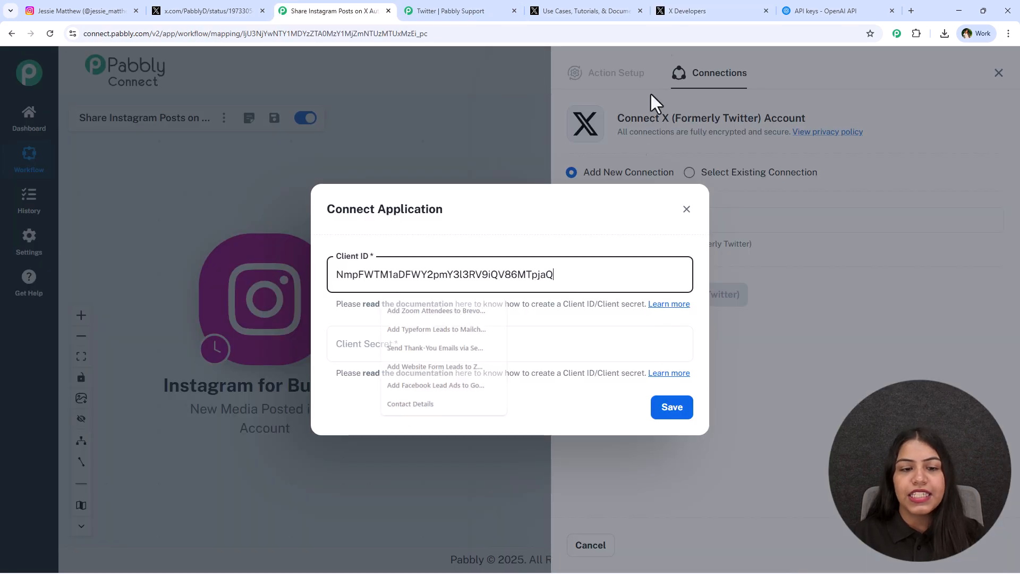
Regenerate the OAuth 2.0 Client Secret in the X Developer Portal, copy it into Pabbly Connect's Client Secret field, and save the connection
{"action": "left_click", "coordinate": [675, 11]}
{"action": "left_click", "coordinate": [590, 453]}
{"action": "left_click", "coordinate": [447, 352]}
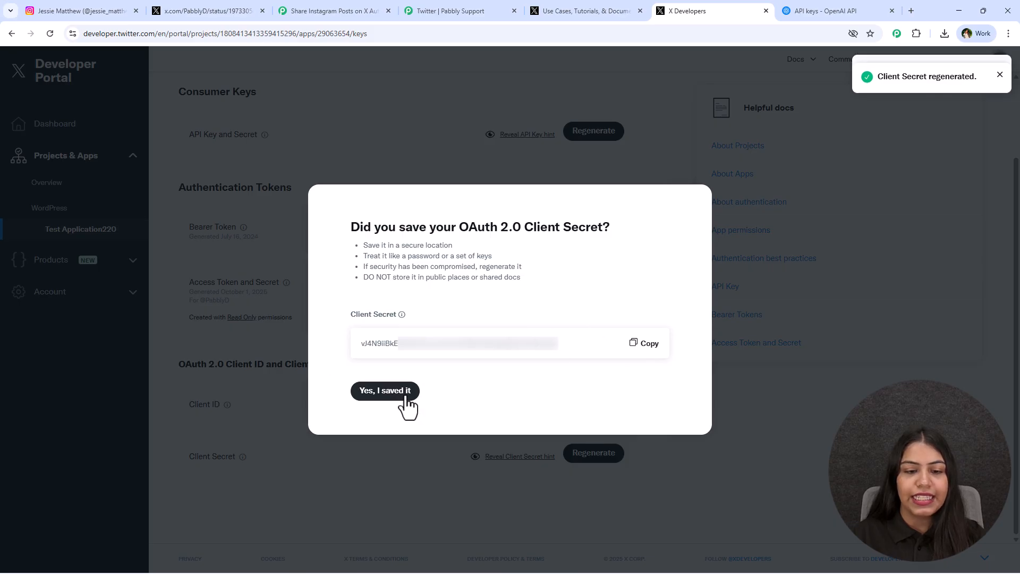
{"action": "left_click", "coordinate": [404, 393]}
{"action": "left_click", "coordinate": [325, 9]}
{"action": "left_click", "coordinate": [496, 357]}
{"action": "key", "text": "ctrl+v"}
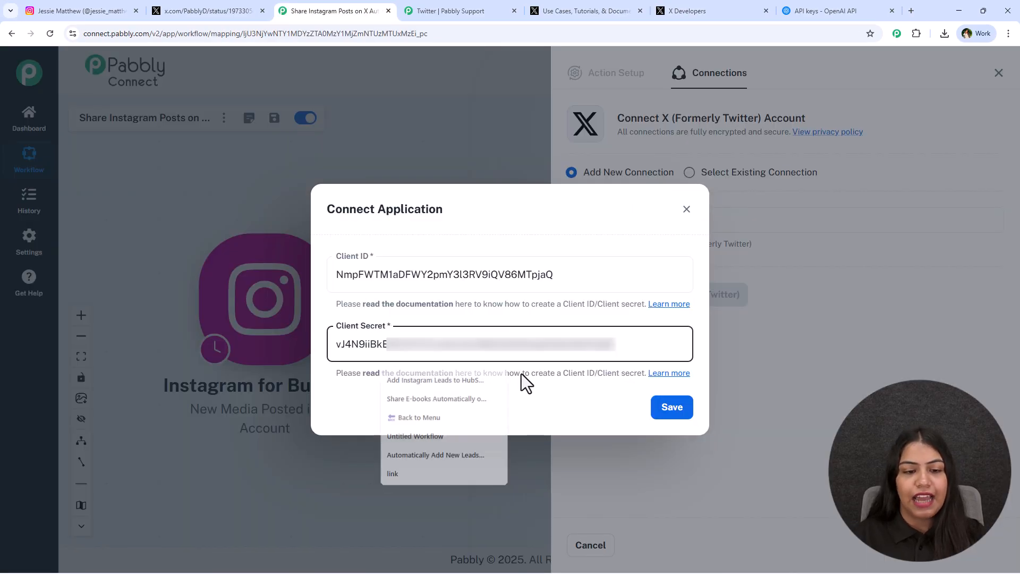
{"action": "left_click", "coordinate": [672, 407]}
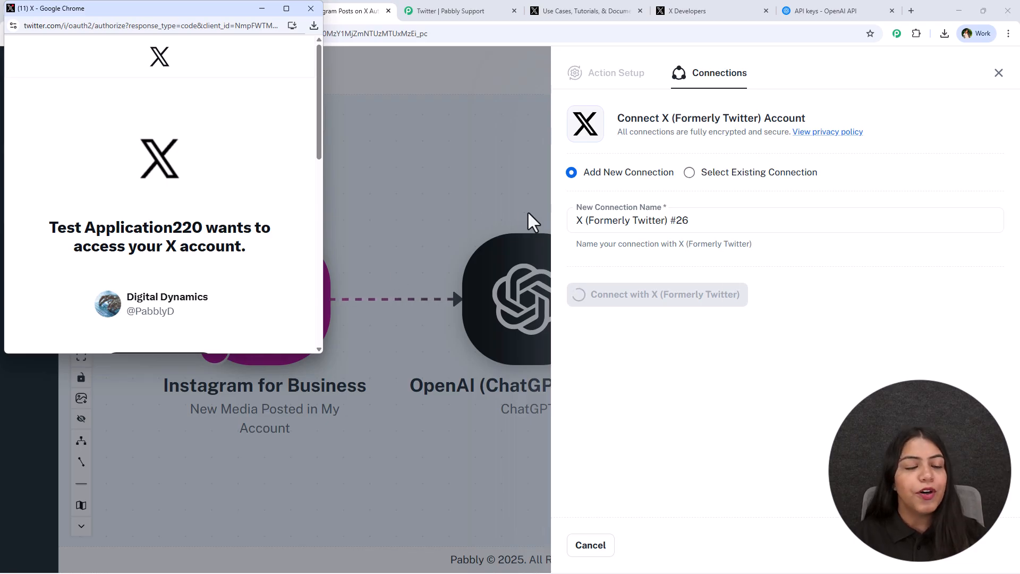
Review the permissions Test Application220 requests and authorize the app to access the X account
{"action": "scroll", "coordinate": [277, 176], "scroll_direction": "down", "scroll_amount": 4}
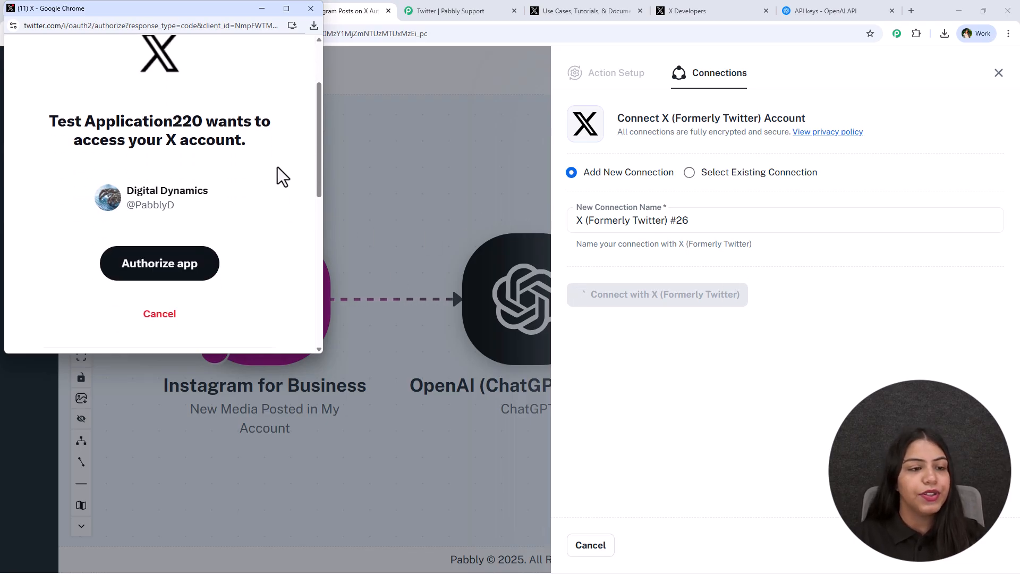
{"action": "scroll", "coordinate": [154, 232], "scroll_direction": "down", "scroll_amount": 5}
{"action": "scroll", "coordinate": [157, 235], "scroll_direction": "up", "scroll_amount": 1}
{"action": "left_click_drag", "start_coordinate": [44, 131], "coordinate": [88, 188]}
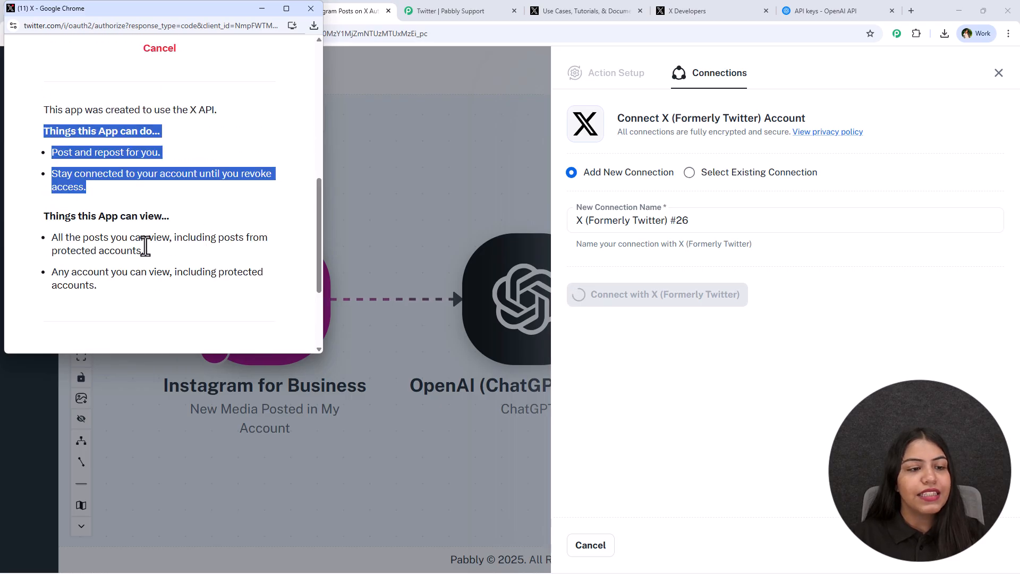
{"action": "scroll", "coordinate": [148, 216], "scroll_direction": "down", "scroll_amount": 3}
{"action": "scroll", "coordinate": [207, 215], "scroll_direction": "up", "scroll_amount": 8}
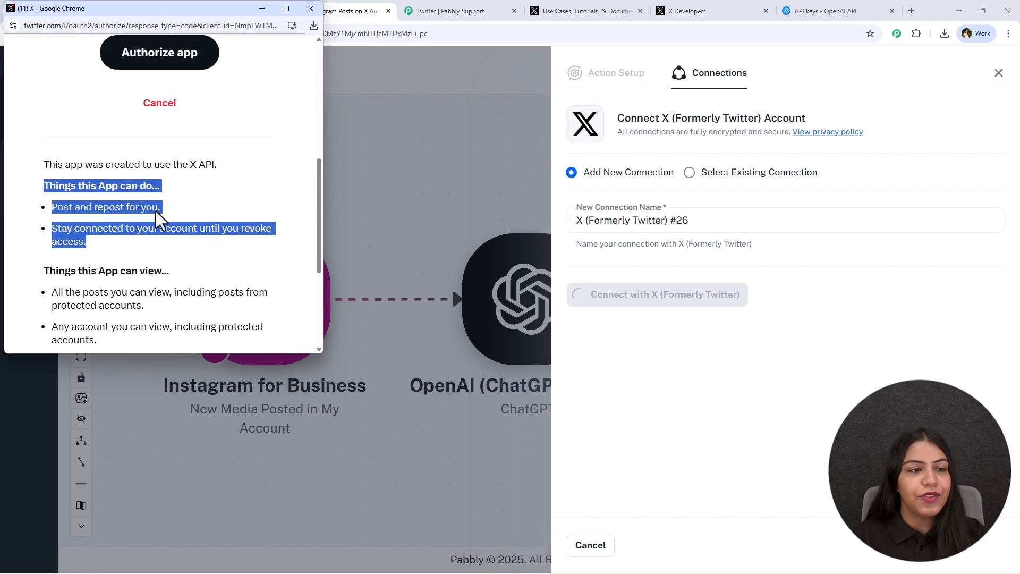
{"action": "left_click", "coordinate": [199, 285]}
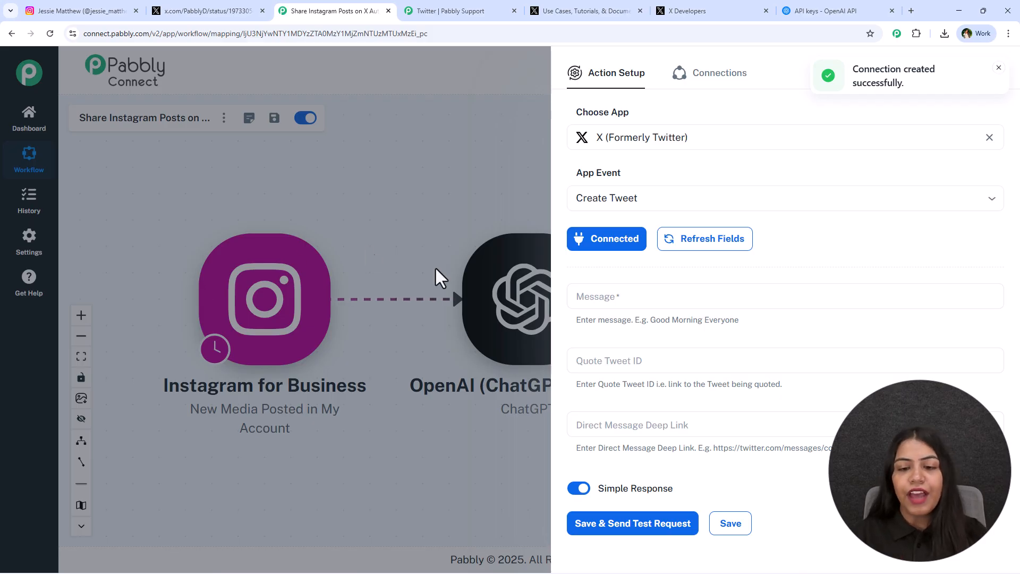
Map choices 0 message content from the OpenAI ChatGPT step into the tweet's Message field
{"action": "left_click", "coordinate": [584, 296]}
{"action": "left_click", "coordinate": [655, 399]}
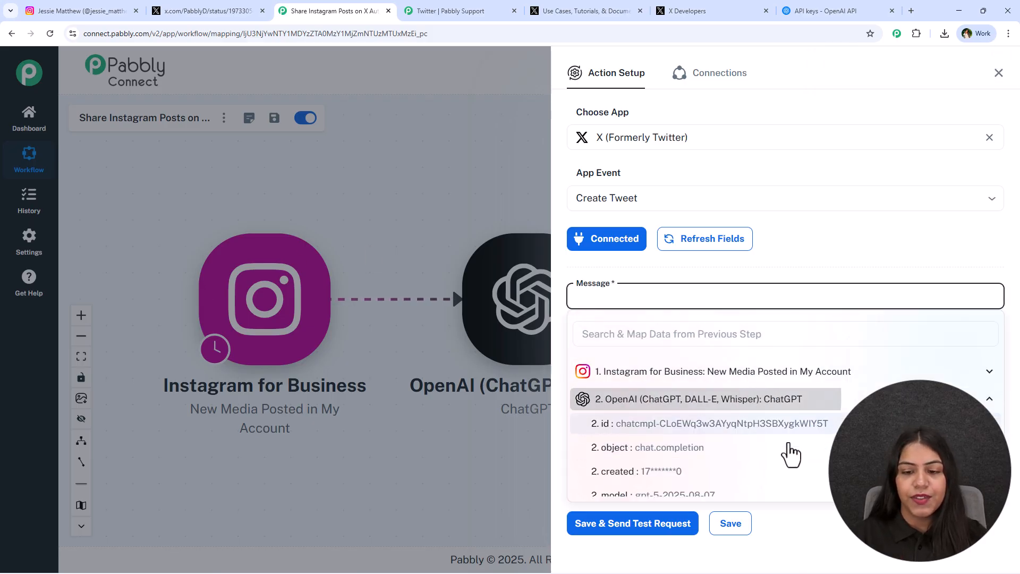
{"action": "scroll", "coordinate": [755, 489], "scroll_direction": "down", "scroll_amount": 2}
{"action": "scroll", "coordinate": [775, 489], "scroll_direction": "down", "scroll_amount": 2}
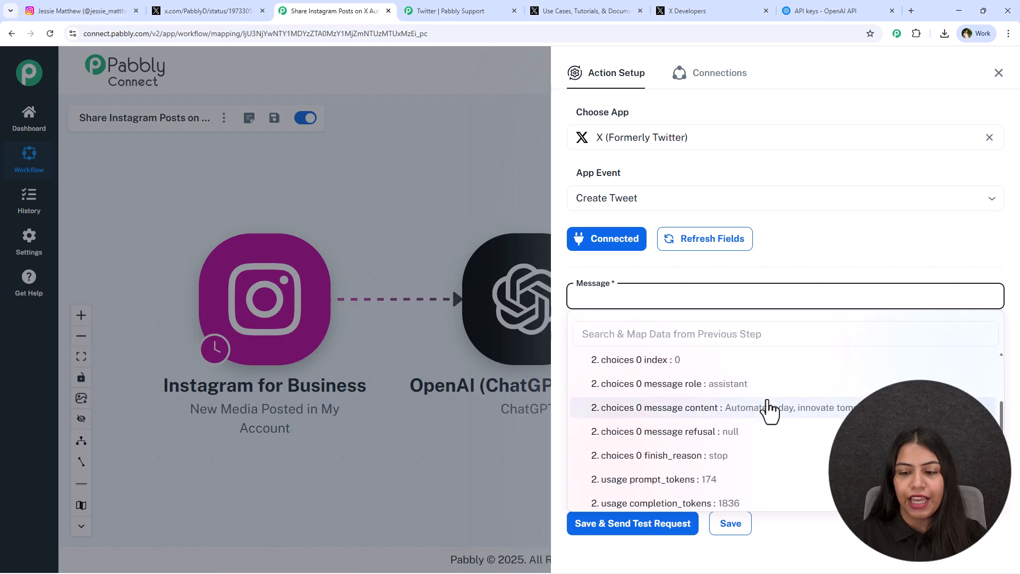
{"action": "left_click", "coordinate": [771, 410]}
Leave Quote Tweet ID and Direct Message Deep Link empty, save and send the test request, and close the X action setup
{"action": "scroll", "coordinate": [691, 373], "scroll_direction": "down", "scroll_amount": 1}
{"action": "left_click", "coordinate": [611, 324]}
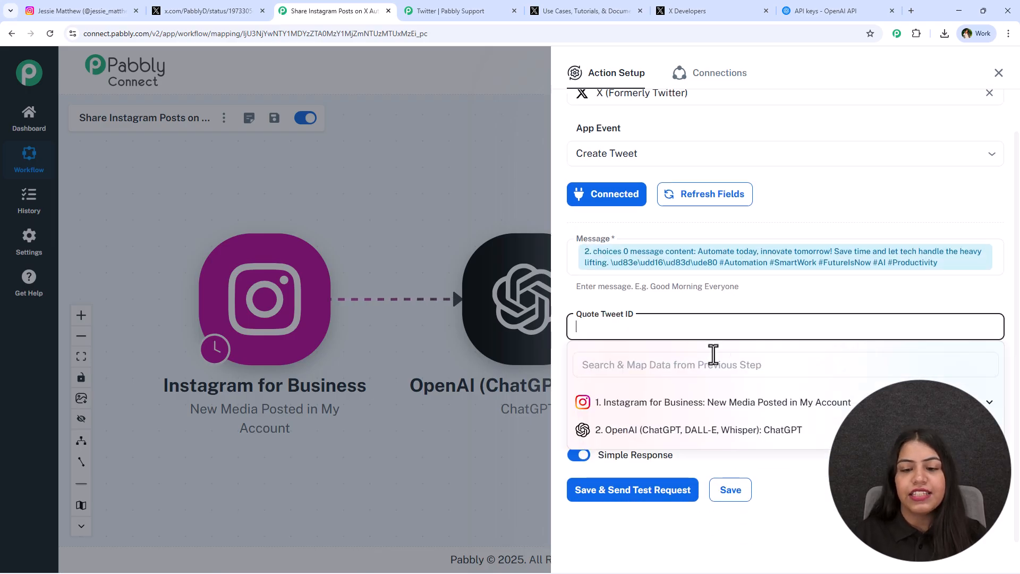
{"action": "left_click", "coordinate": [620, 335]}
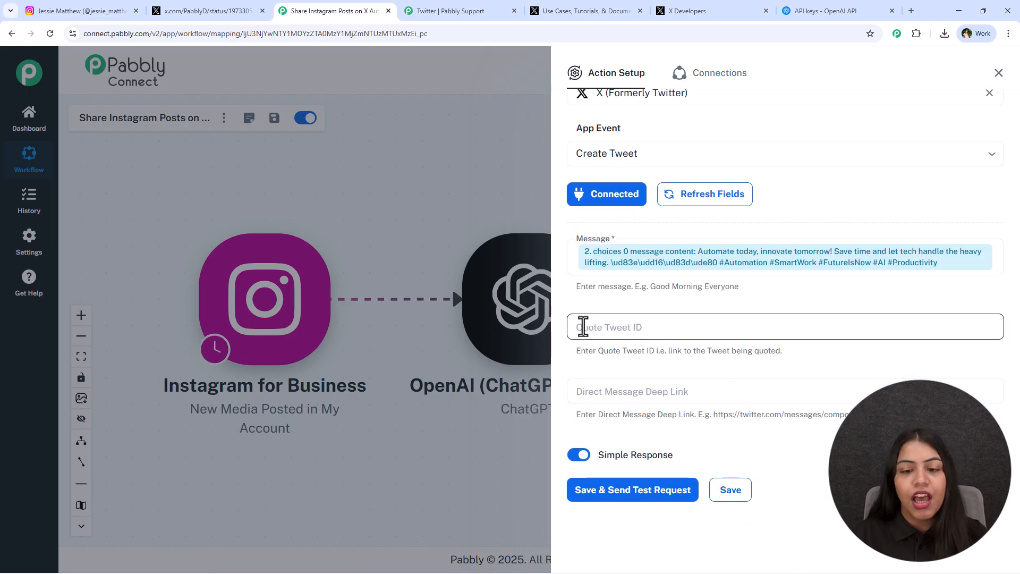
{"action": "left_click", "coordinate": [795, 350]}
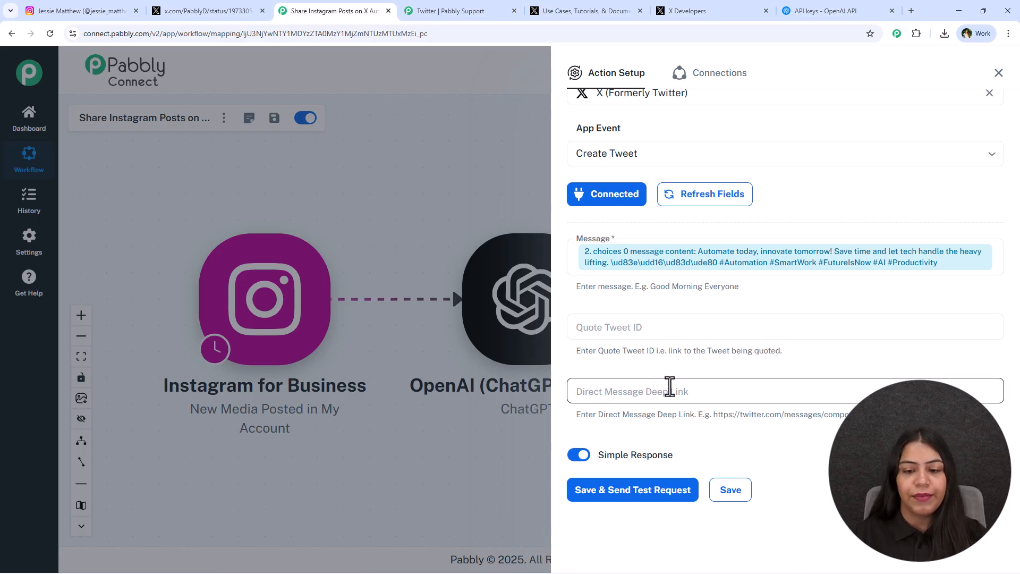
{"action": "left_click", "coordinate": [743, 394]}
{"action": "left_click", "coordinate": [759, 328]}
{"action": "left_click", "coordinate": [776, 300]}
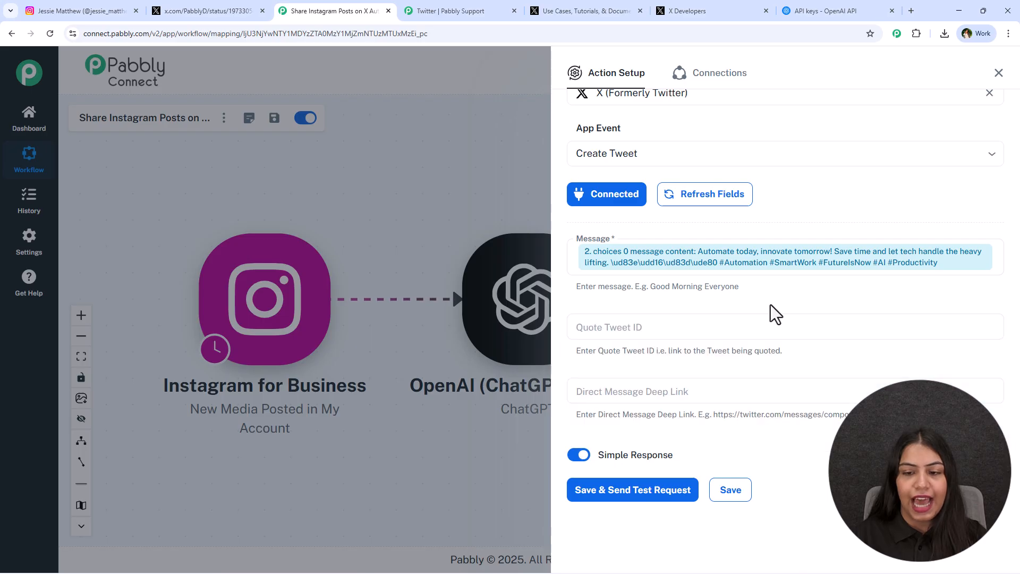
{"action": "left_click", "coordinate": [668, 491]}
{"action": "scroll", "coordinate": [724, 387], "scroll_direction": "down", "scroll_amount": 4}
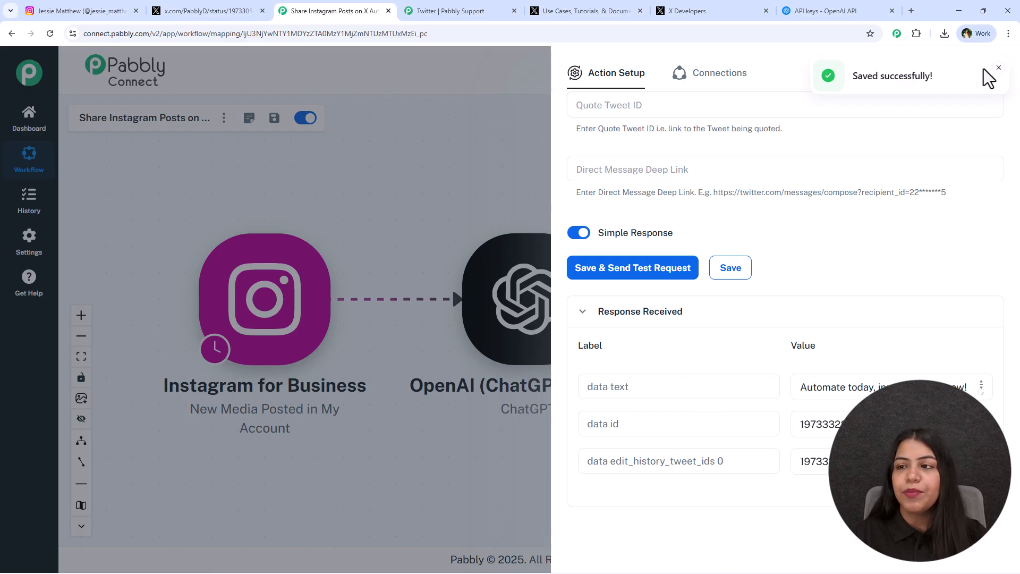
{"action": "left_click", "coordinate": [1000, 68]}
{"action": "left_click", "coordinate": [999, 73]}
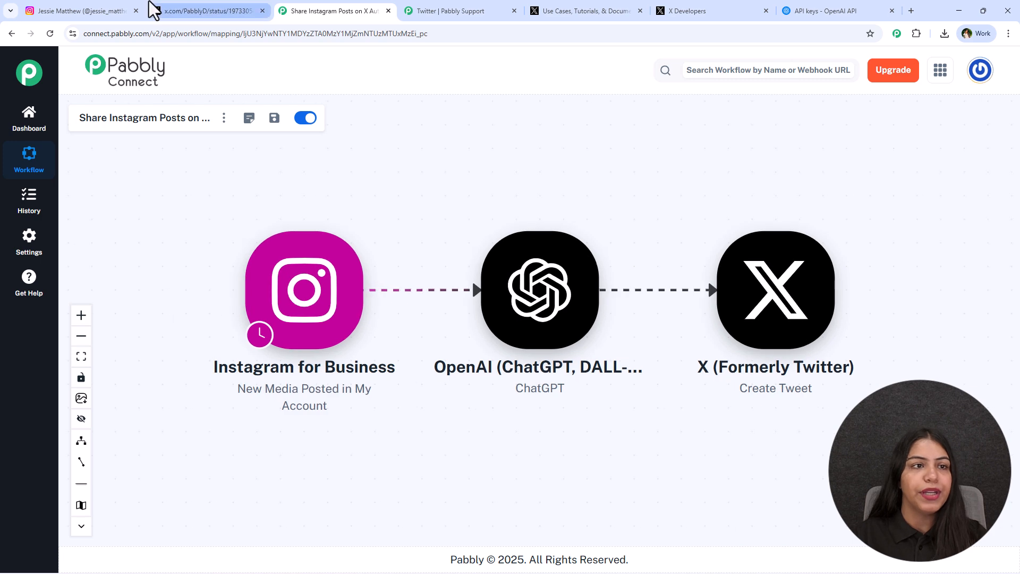
Switch to X and check the profile's newest post and its timestamp
{"action": "left_click", "coordinate": [218, 11]}
{"action": "left_click", "coordinate": [286, 68]}
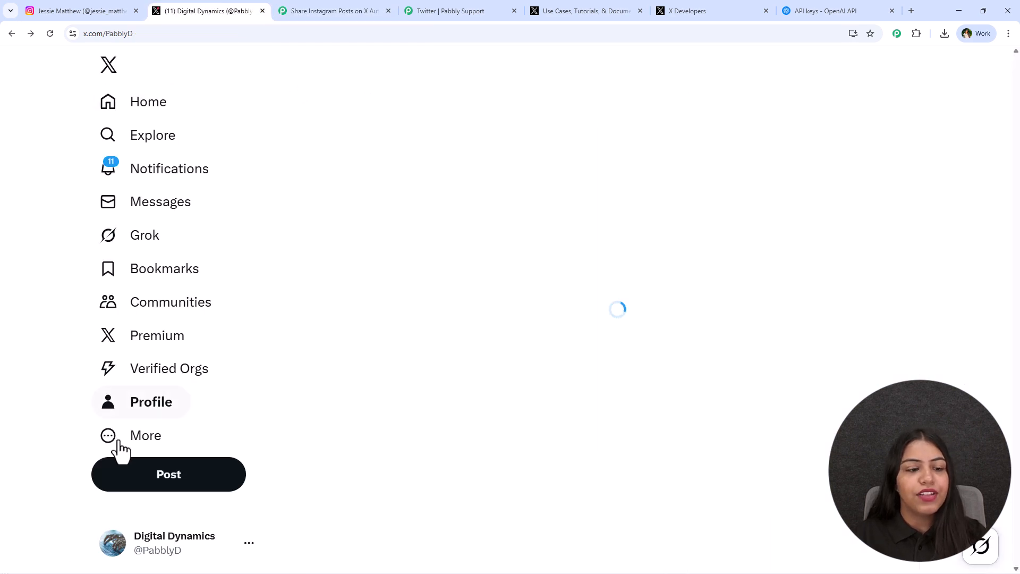
{"action": "scroll", "coordinate": [443, 247], "scroll_direction": "down", "scroll_amount": 3}
{"action": "scroll", "coordinate": [442, 247], "scroll_direction": "down", "scroll_amount": 3}
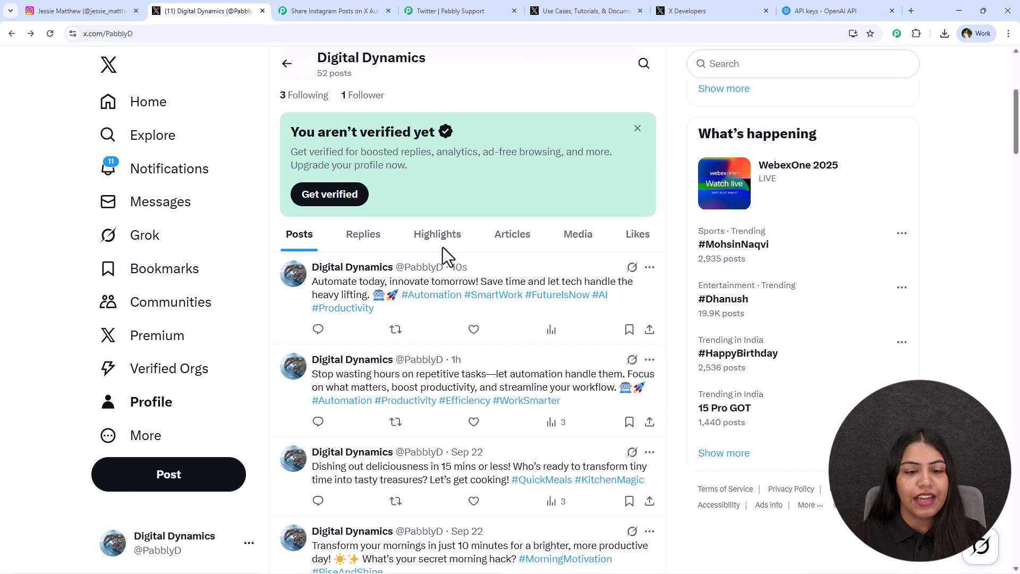
{"action": "left_click_drag", "start_coordinate": [469, 264], "coordinate": [451, 264]}
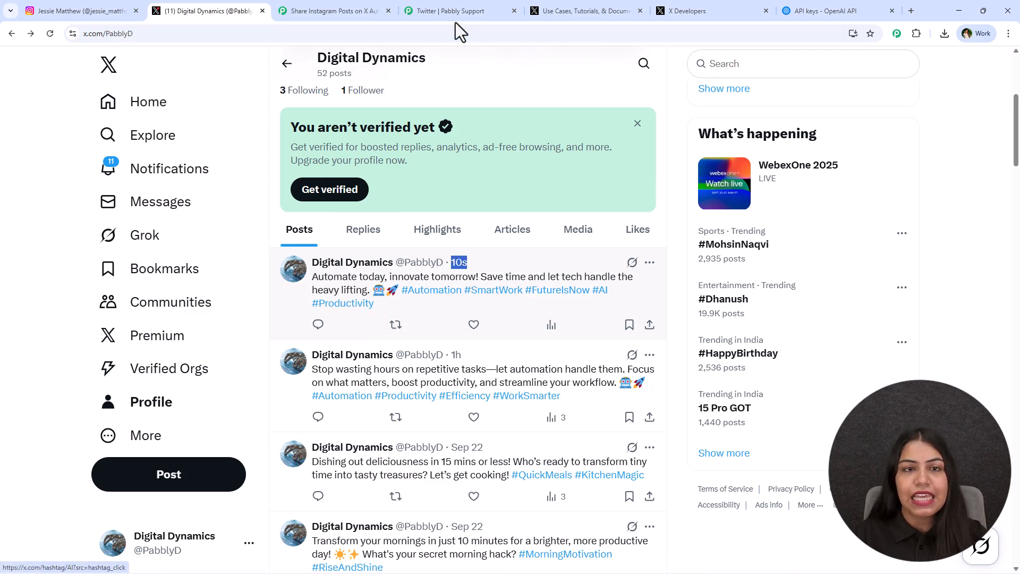
Open the automation post on the Instagram profile and compare its caption with the newest post on X
{"action": "left_click", "coordinate": [349, 9]}
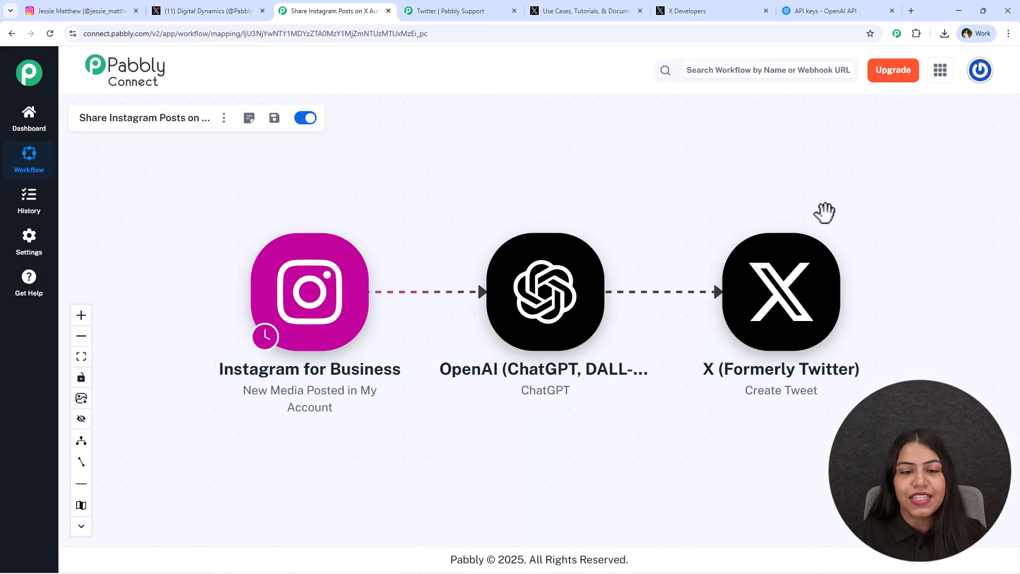
{"action": "left_click", "coordinate": [79, 11]}
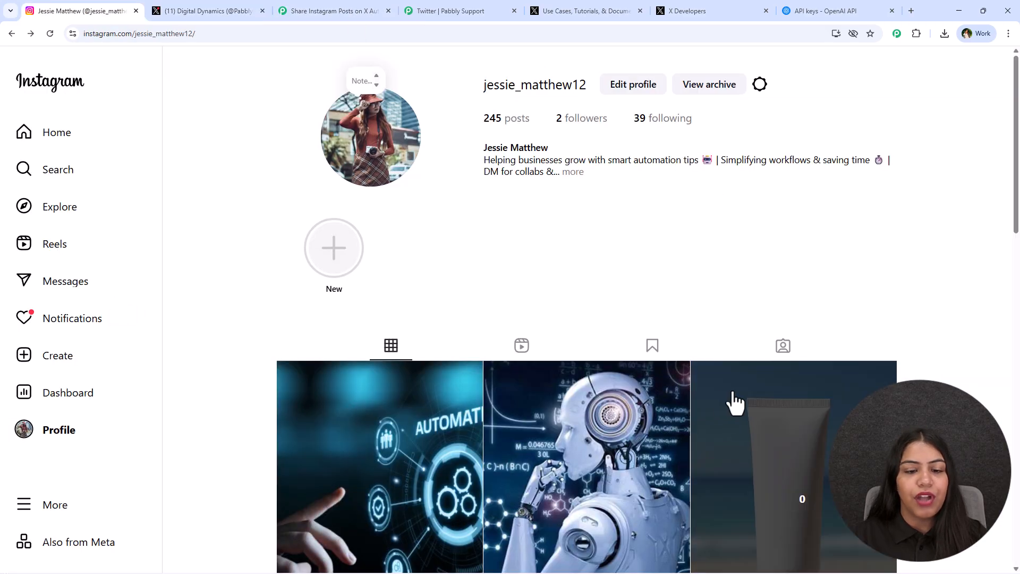
{"action": "left_click", "coordinate": [471, 407]}
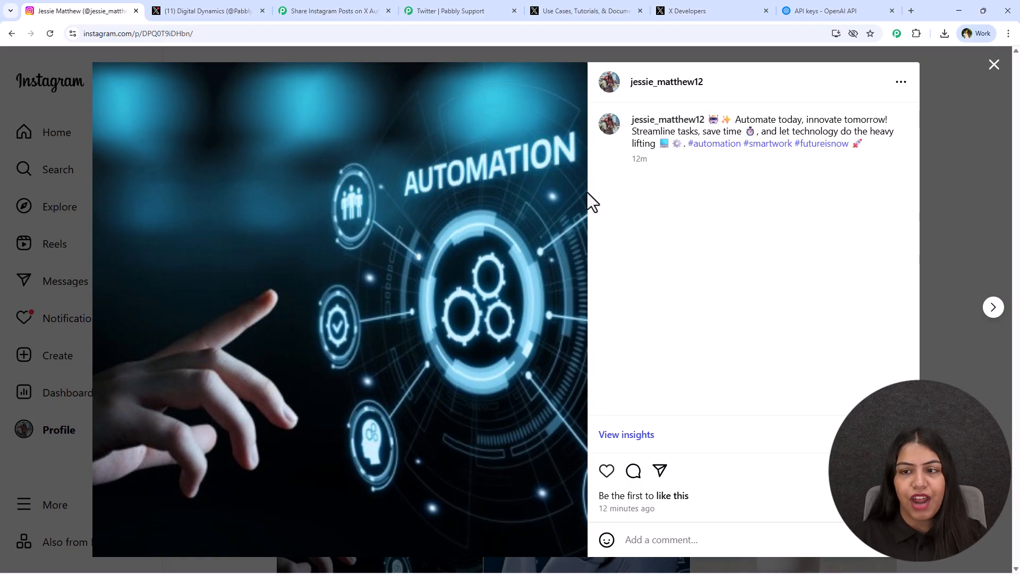
{"action": "left_click_drag", "start_coordinate": [829, 236], "coordinate": [660, 145]}
{"action": "left_click", "coordinate": [678, 264]}
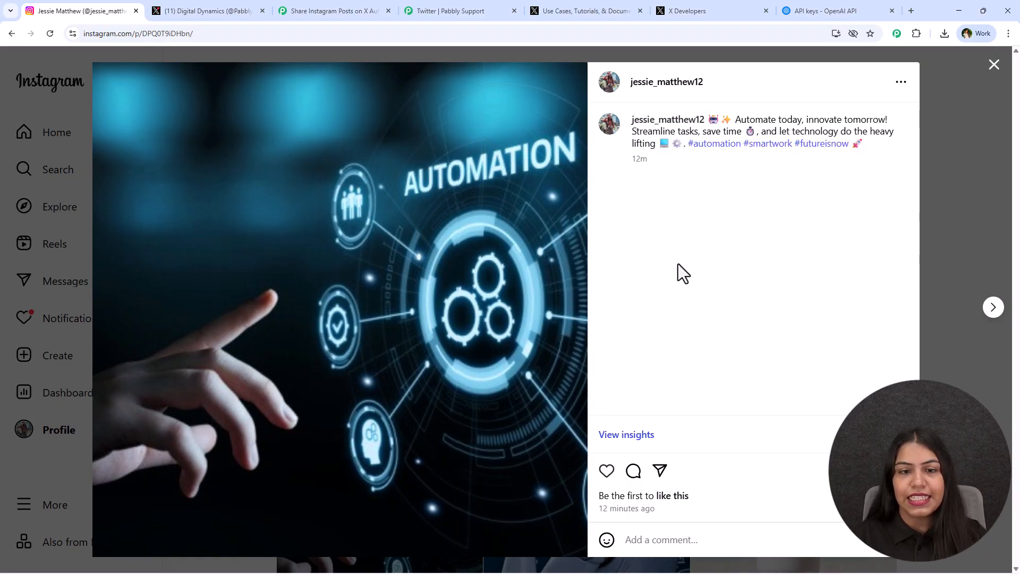
{"action": "left_click", "coordinate": [194, 1]}
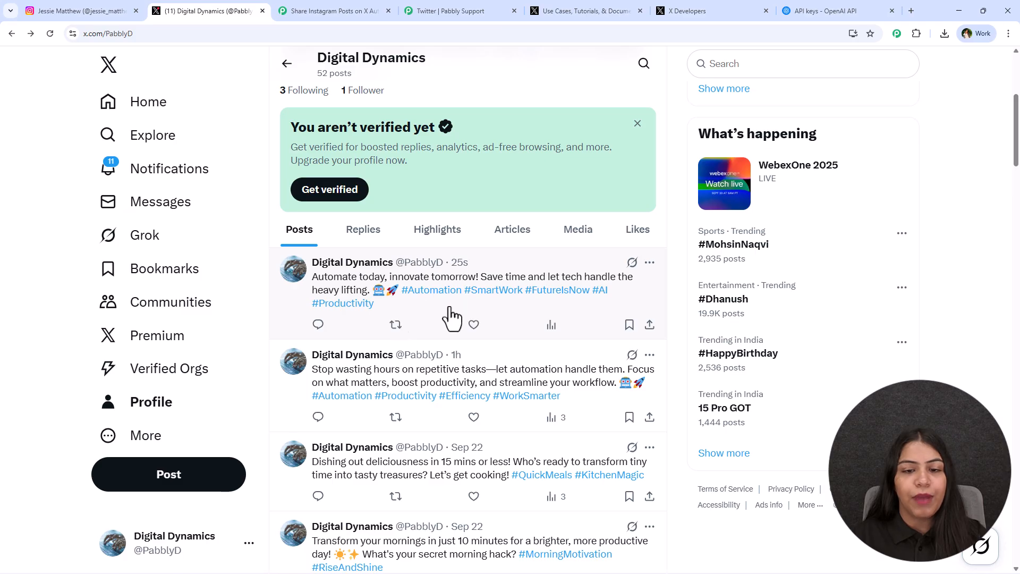
{"action": "left_click", "coordinate": [590, 5]}
{"action": "left_click", "coordinate": [246, 9]}
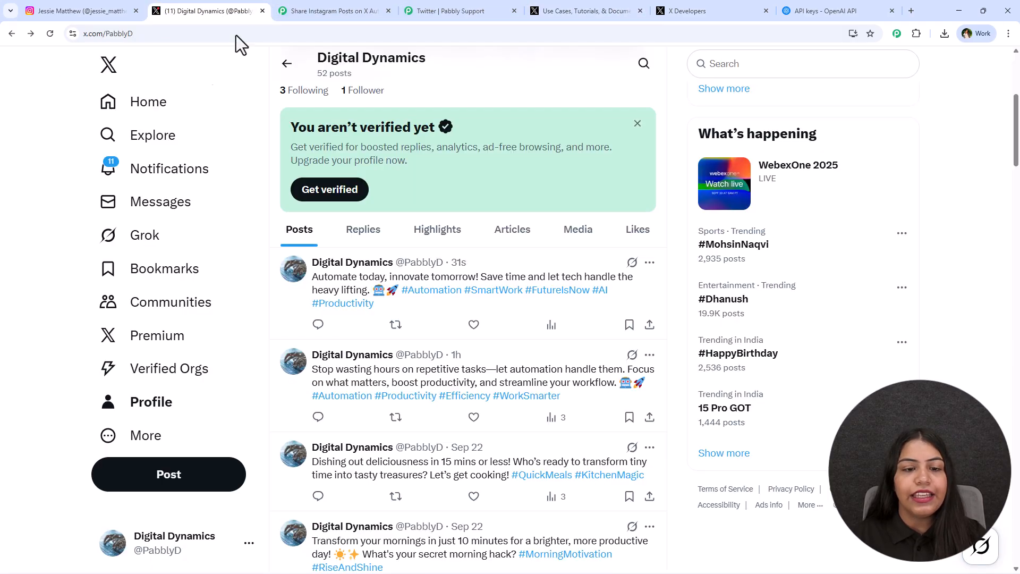
In Pabbly Connect's Create Tweet action, map the Instagram res1 permalink on a new line below the ChatGPT content in the Message field
{"action": "left_click", "coordinate": [381, 10]}
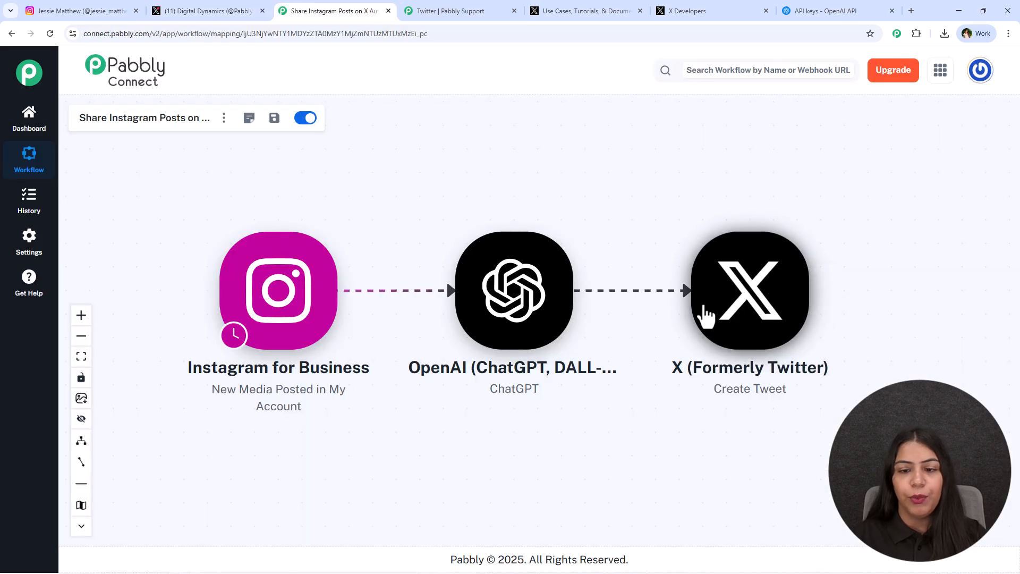
{"action": "left_click", "coordinate": [679, 313]}
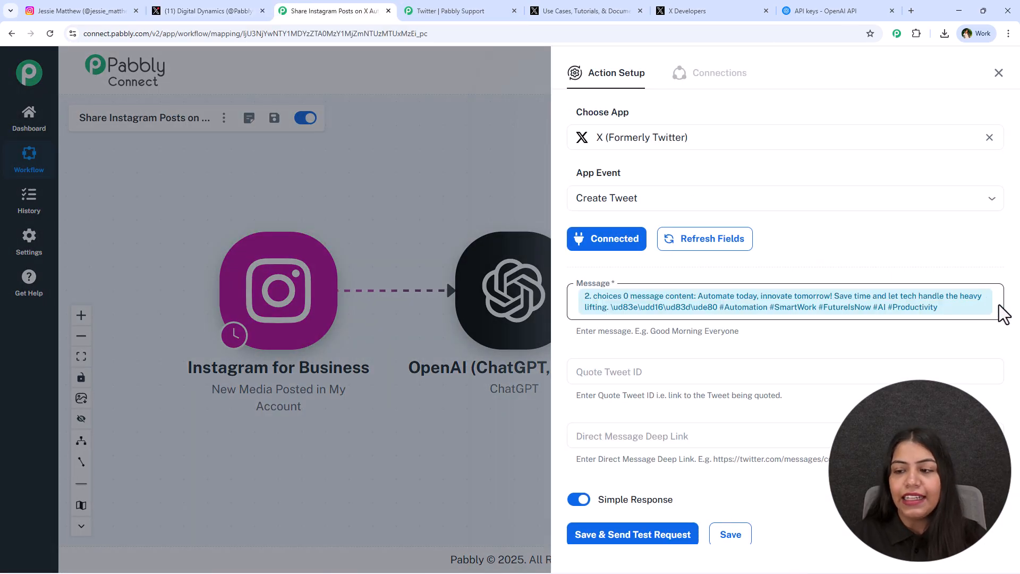
{"action": "left_click", "coordinate": [995, 315]}
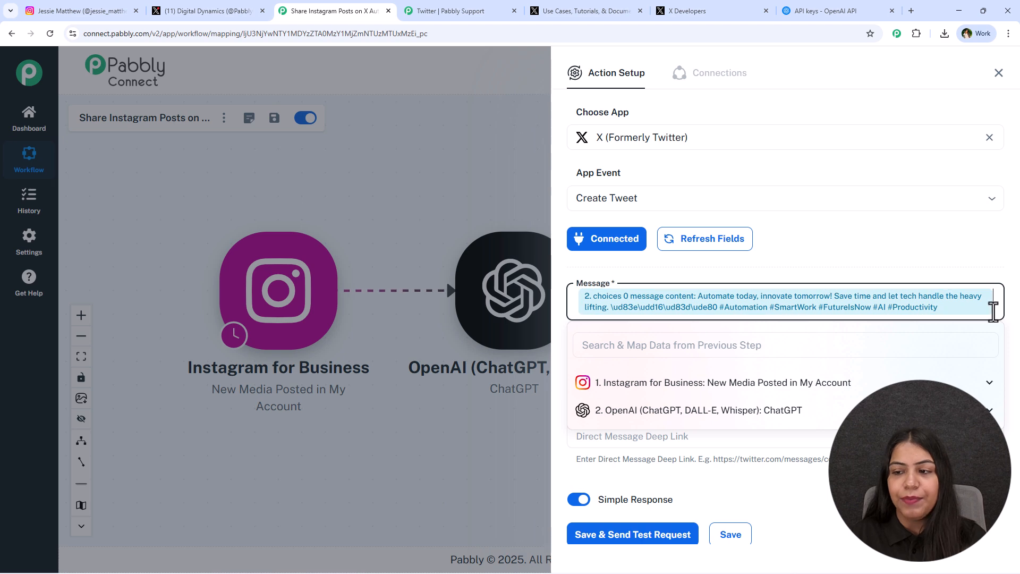
{"action": "key", "text": "Return"}
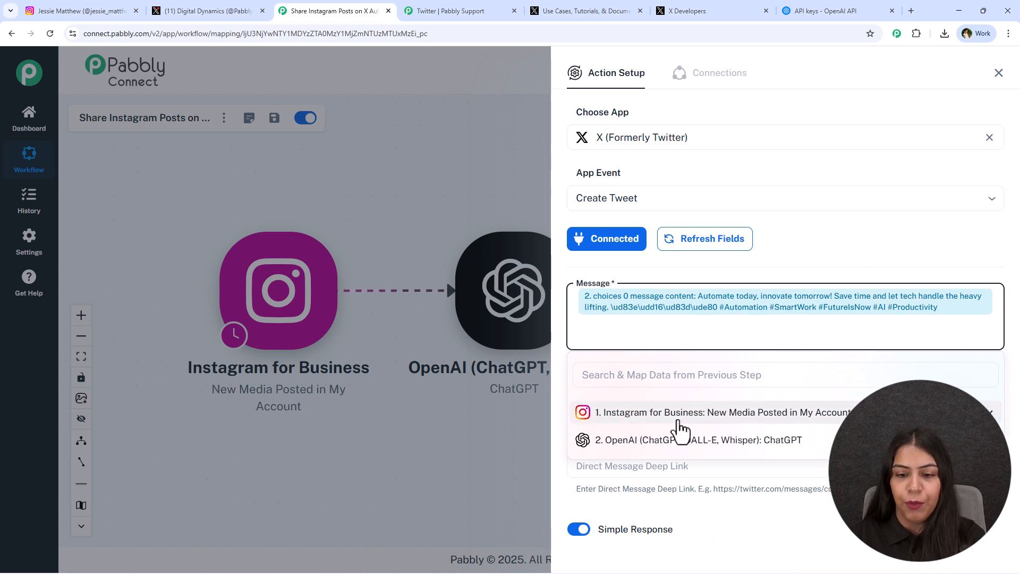
{"action": "left_click", "coordinate": [675, 414]}
{"action": "left_click", "coordinate": [651, 377]}
{"action": "type", "text": "p"}
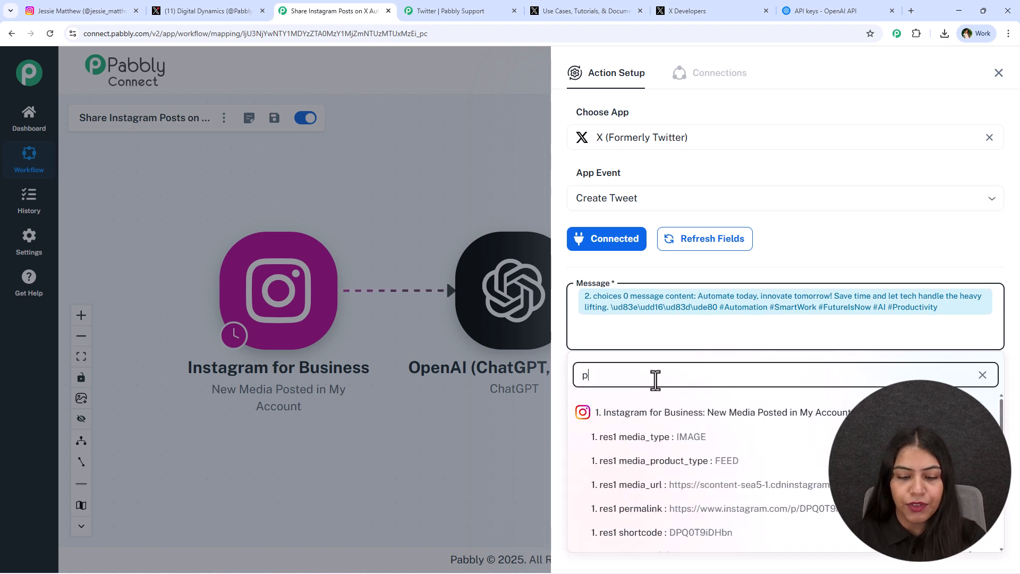
{"action": "left_click", "coordinate": [703, 510]}
{"action": "left_click", "coordinate": [808, 270]}
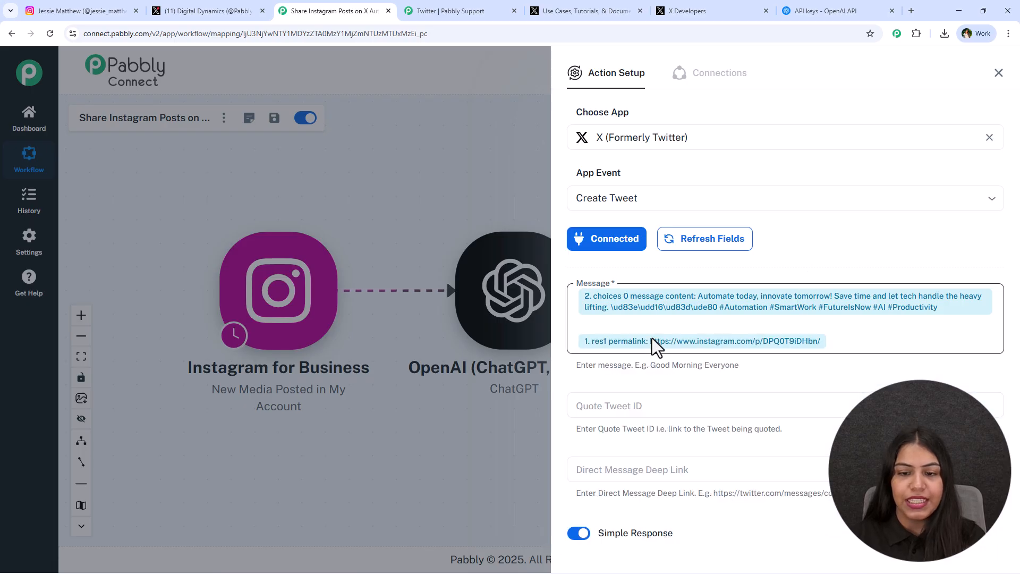
Save the updated Create Tweet action, send another test request, and view the response received
{"action": "scroll", "coordinate": [639, 477], "scroll_direction": "down", "scroll_amount": 1}
{"action": "scroll", "coordinate": [638, 478], "scroll_direction": "down", "scroll_amount": 1}
{"action": "left_click", "coordinate": [638, 448]}
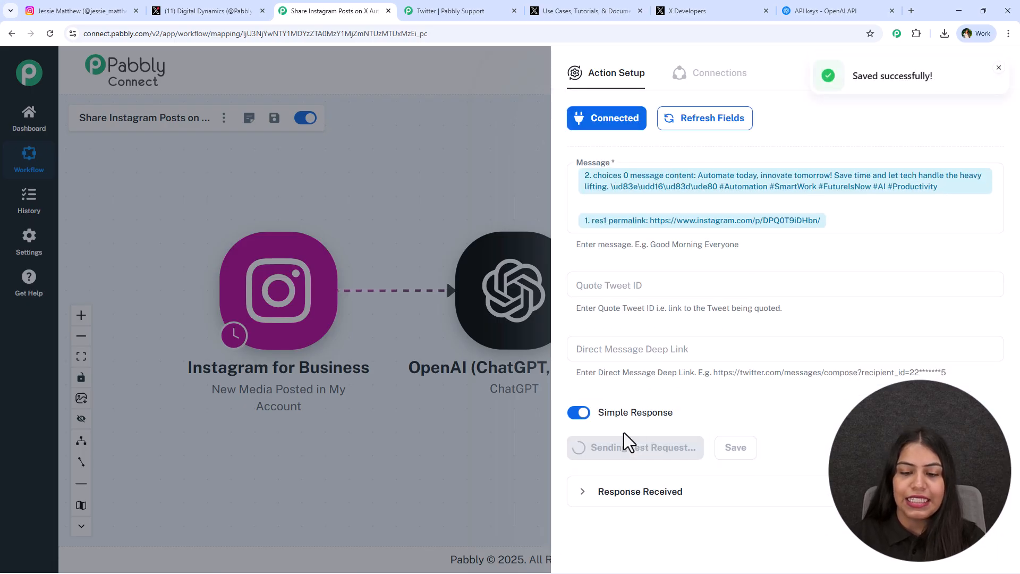
{"action": "scroll", "coordinate": [628, 446], "scroll_direction": "down", "scroll_amount": 3}
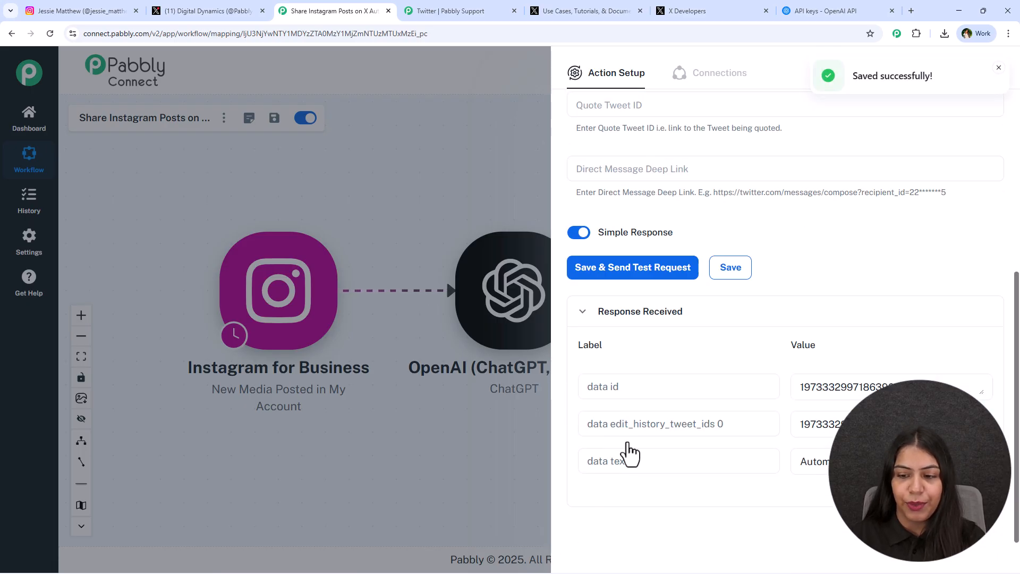
Reload the X profile and check the newest post for the Instagram link preview
{"action": "left_click", "coordinate": [193, 11]}
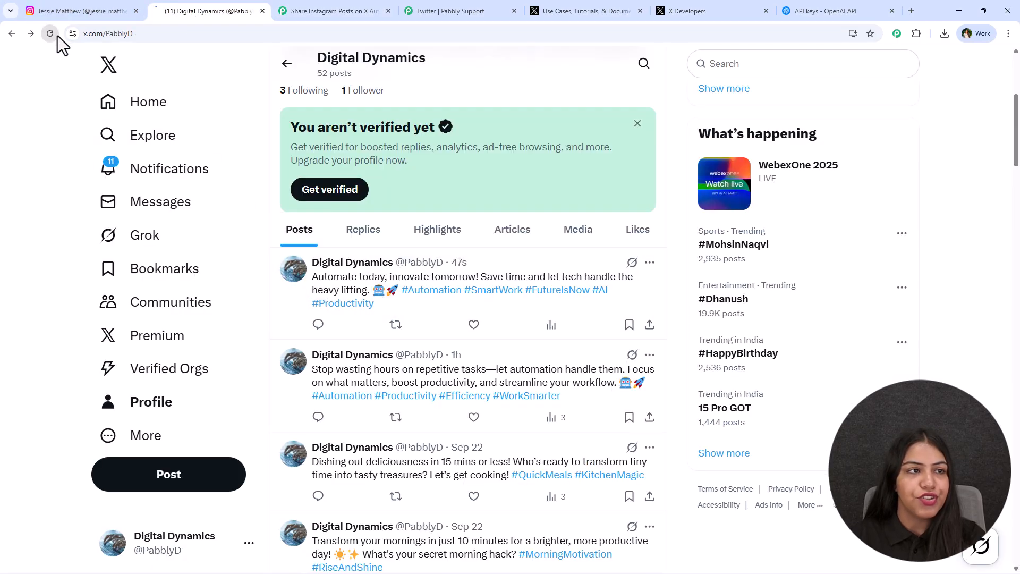
{"action": "left_click", "coordinate": [50, 33]}
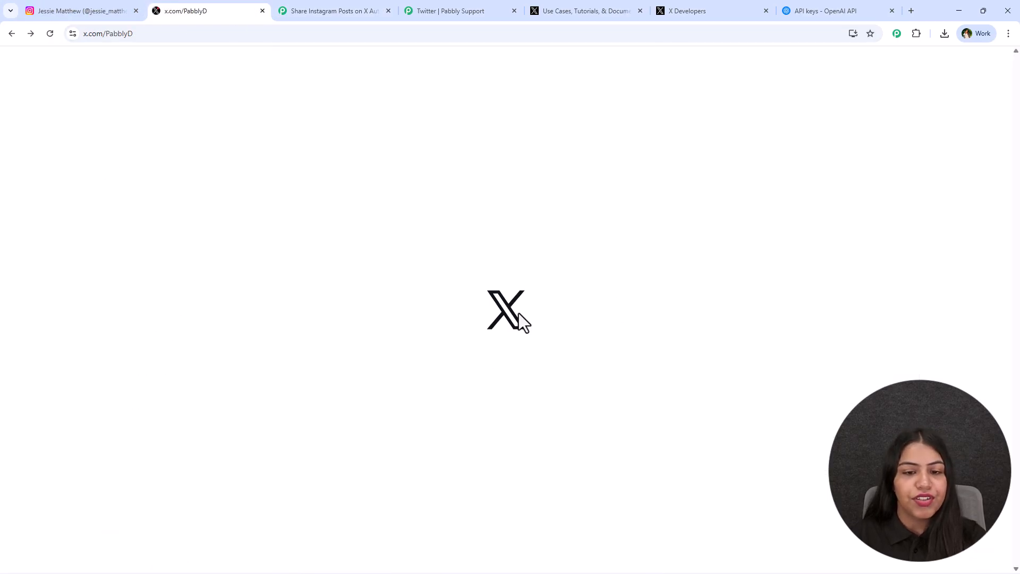
{"action": "scroll", "coordinate": [510, 316], "scroll_direction": "down", "scroll_amount": 4}
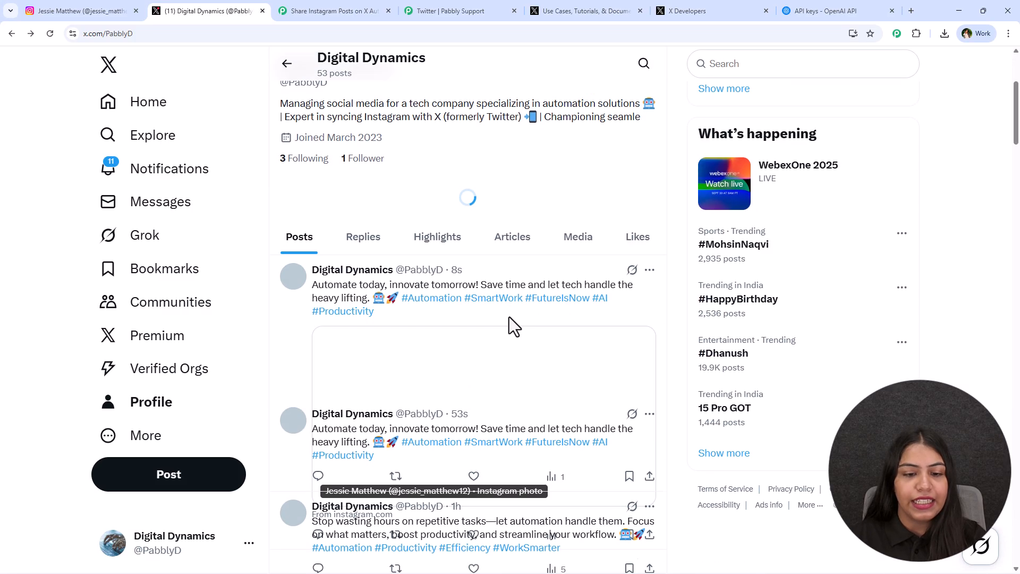
{"action": "scroll", "coordinate": [527, 314], "scroll_direction": "down", "scroll_amount": 2}
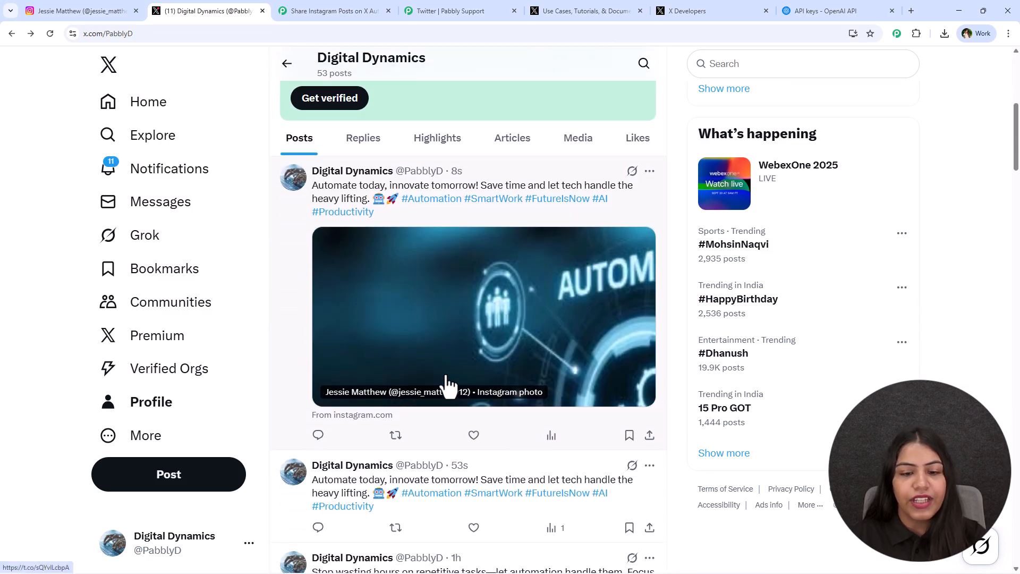
Open the Instagram link from the newest X post, and close the Create Tweet action setup in Pabbly Connect
{"action": "left_click", "coordinate": [563, 375]}
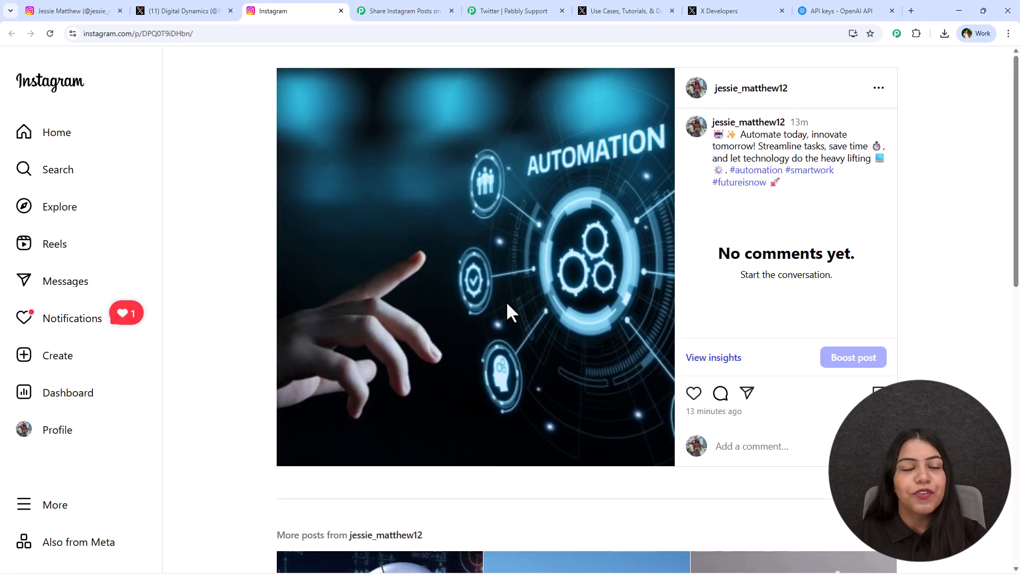
{"action": "left_click", "coordinate": [406, 11]}
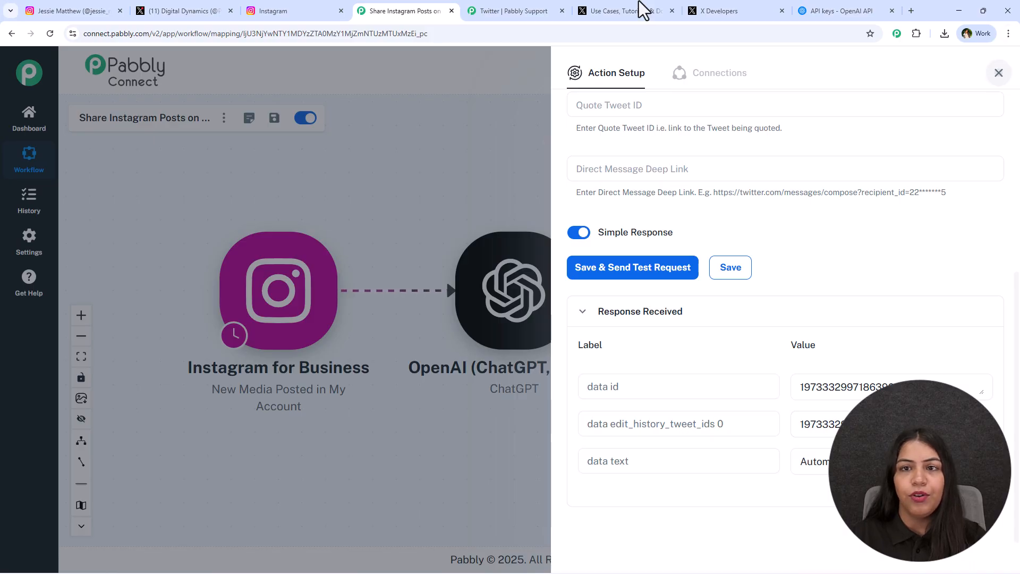
{"action": "left_click", "coordinate": [999, 73]}
Review the complete Instagram, ChatGPT and X workflow in Pabbly Connect alongside the newest X post and its original Instagram post
{"action": "left_click", "coordinate": [196, 13]}
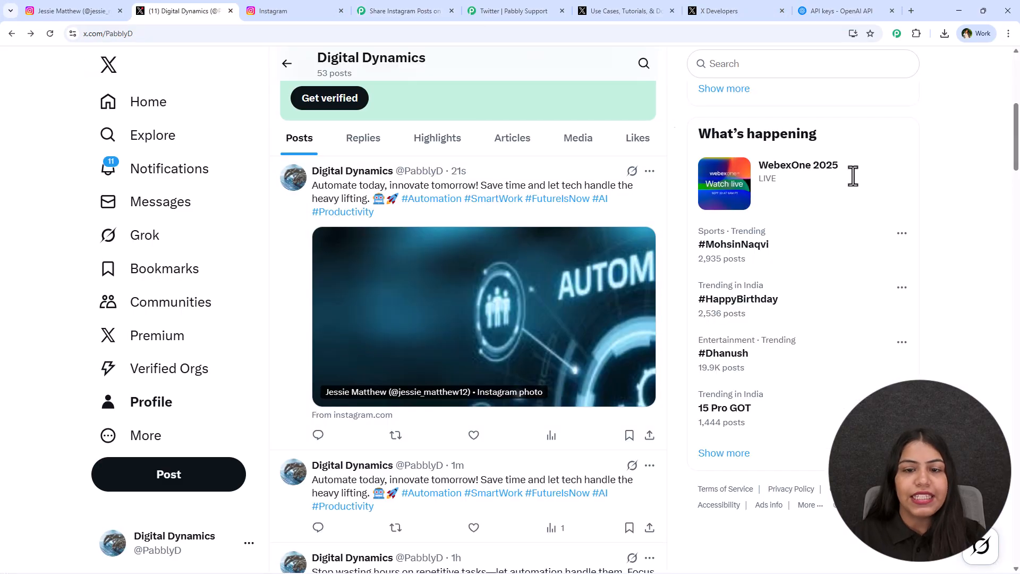
{"action": "left_click", "coordinate": [417, 10]}
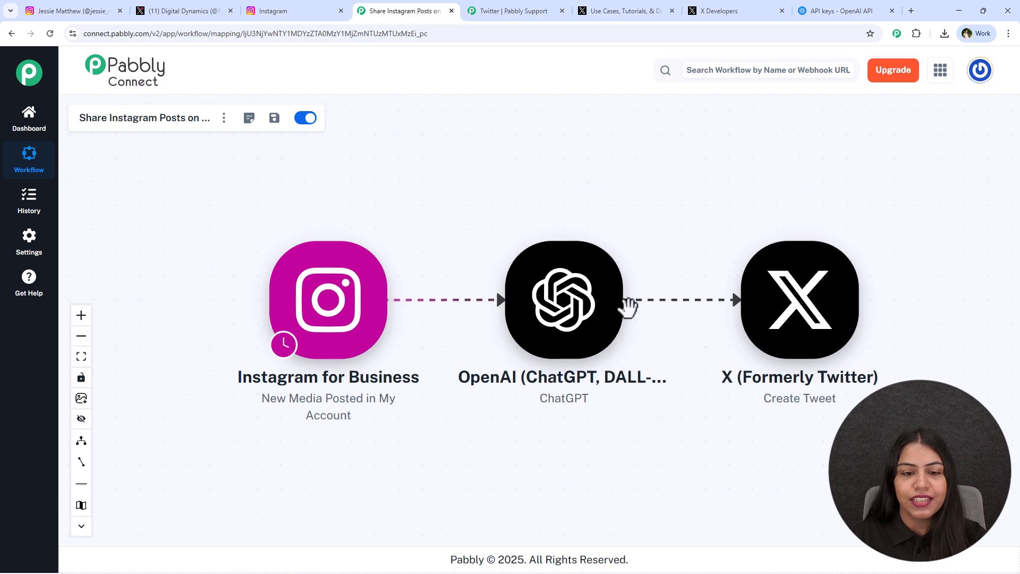
{"action": "scroll", "coordinate": [552, 457], "scroll_direction": "down", "scroll_amount": 1}
{"action": "left_click_drag", "start_coordinate": [655, 471], "coordinate": [591, 457]}
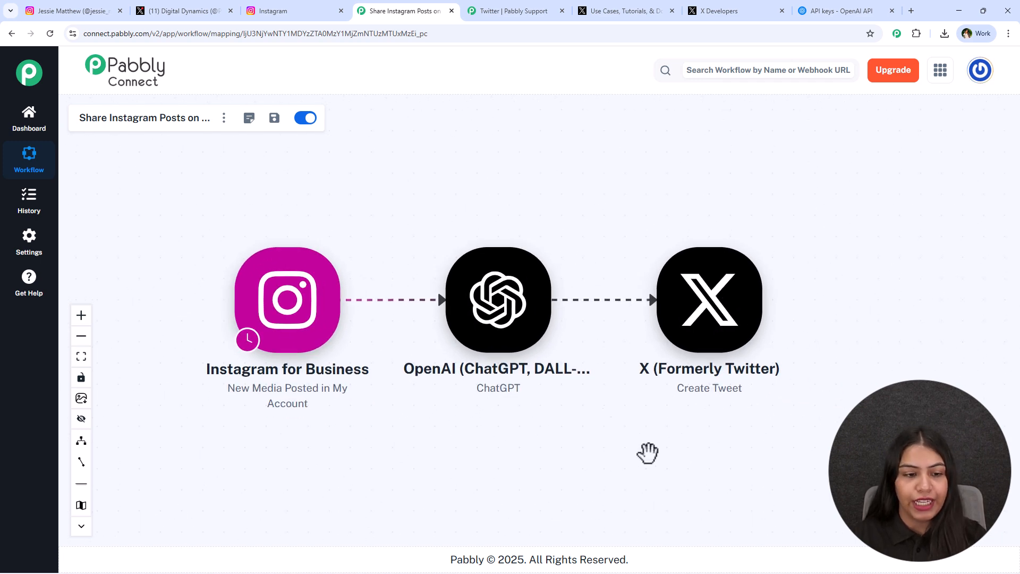
{"action": "left_click", "coordinate": [290, 10]}
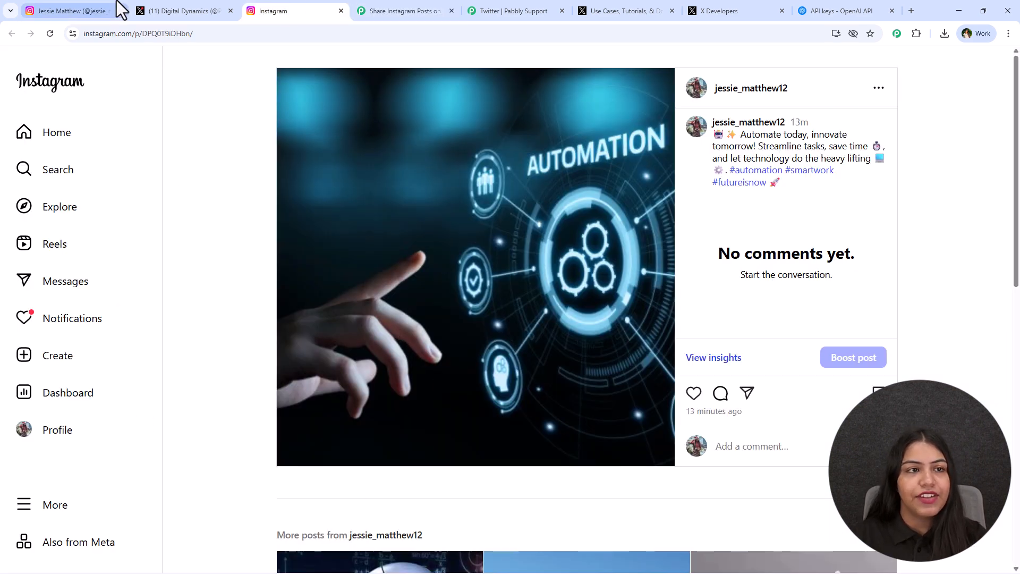
{"action": "left_click", "coordinate": [164, 10]}
{"action": "left_click", "coordinate": [398, 11]}
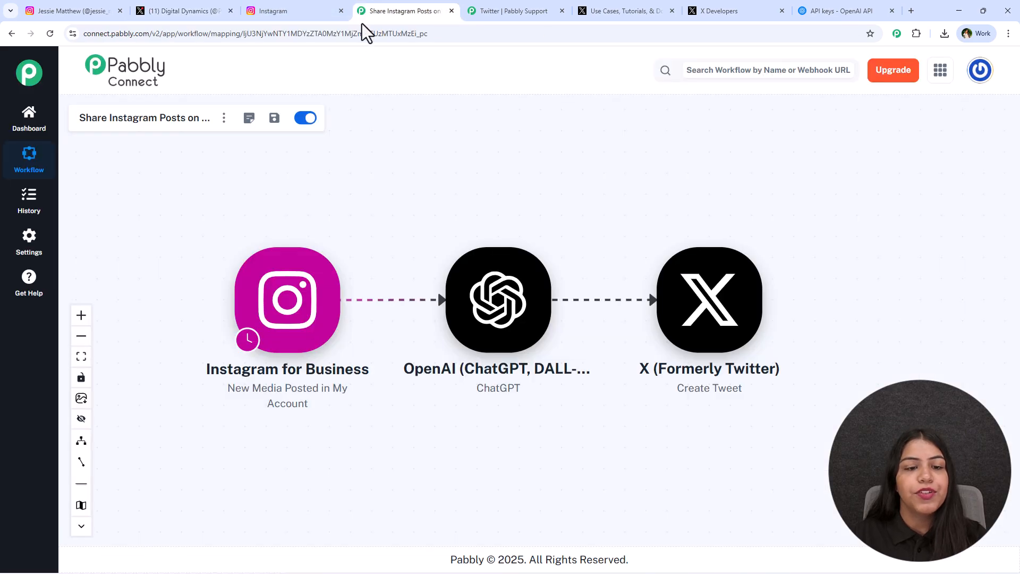